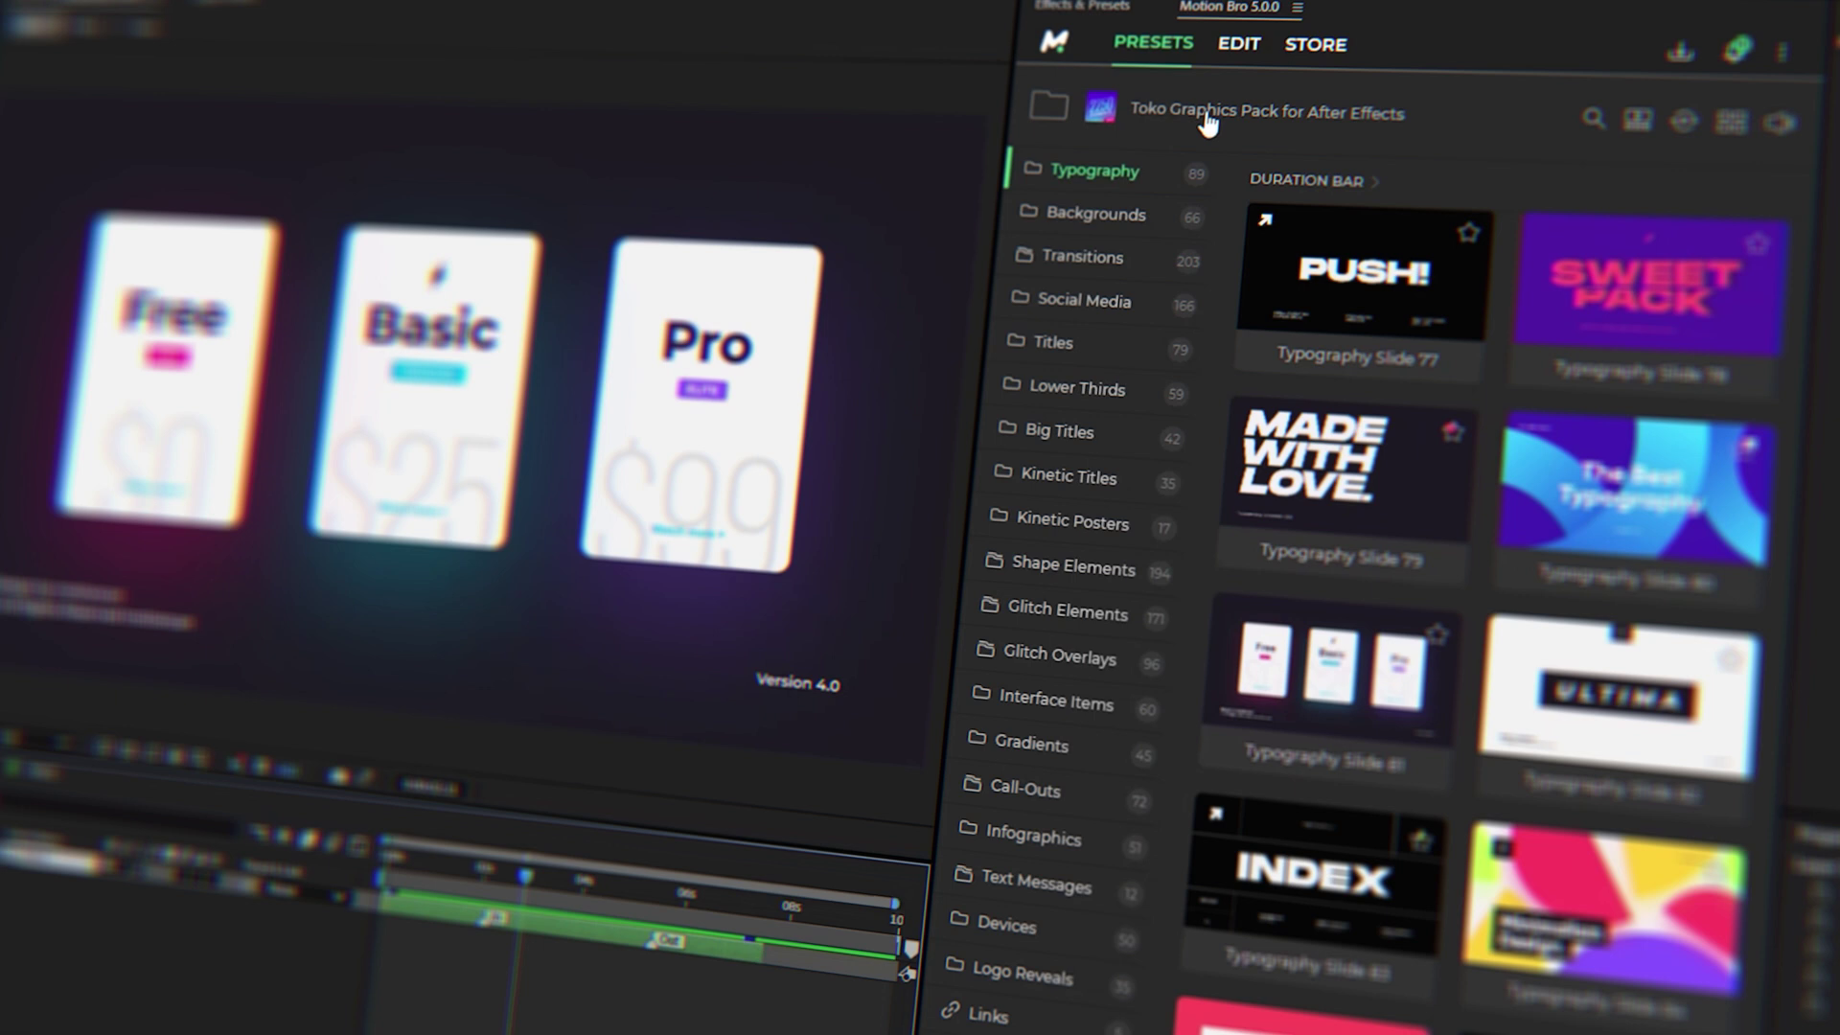
- In the EDIT tab, change the middle card's title from Main B to 'Start'
{"action": "left_click", "coordinate": [1238, 44]}
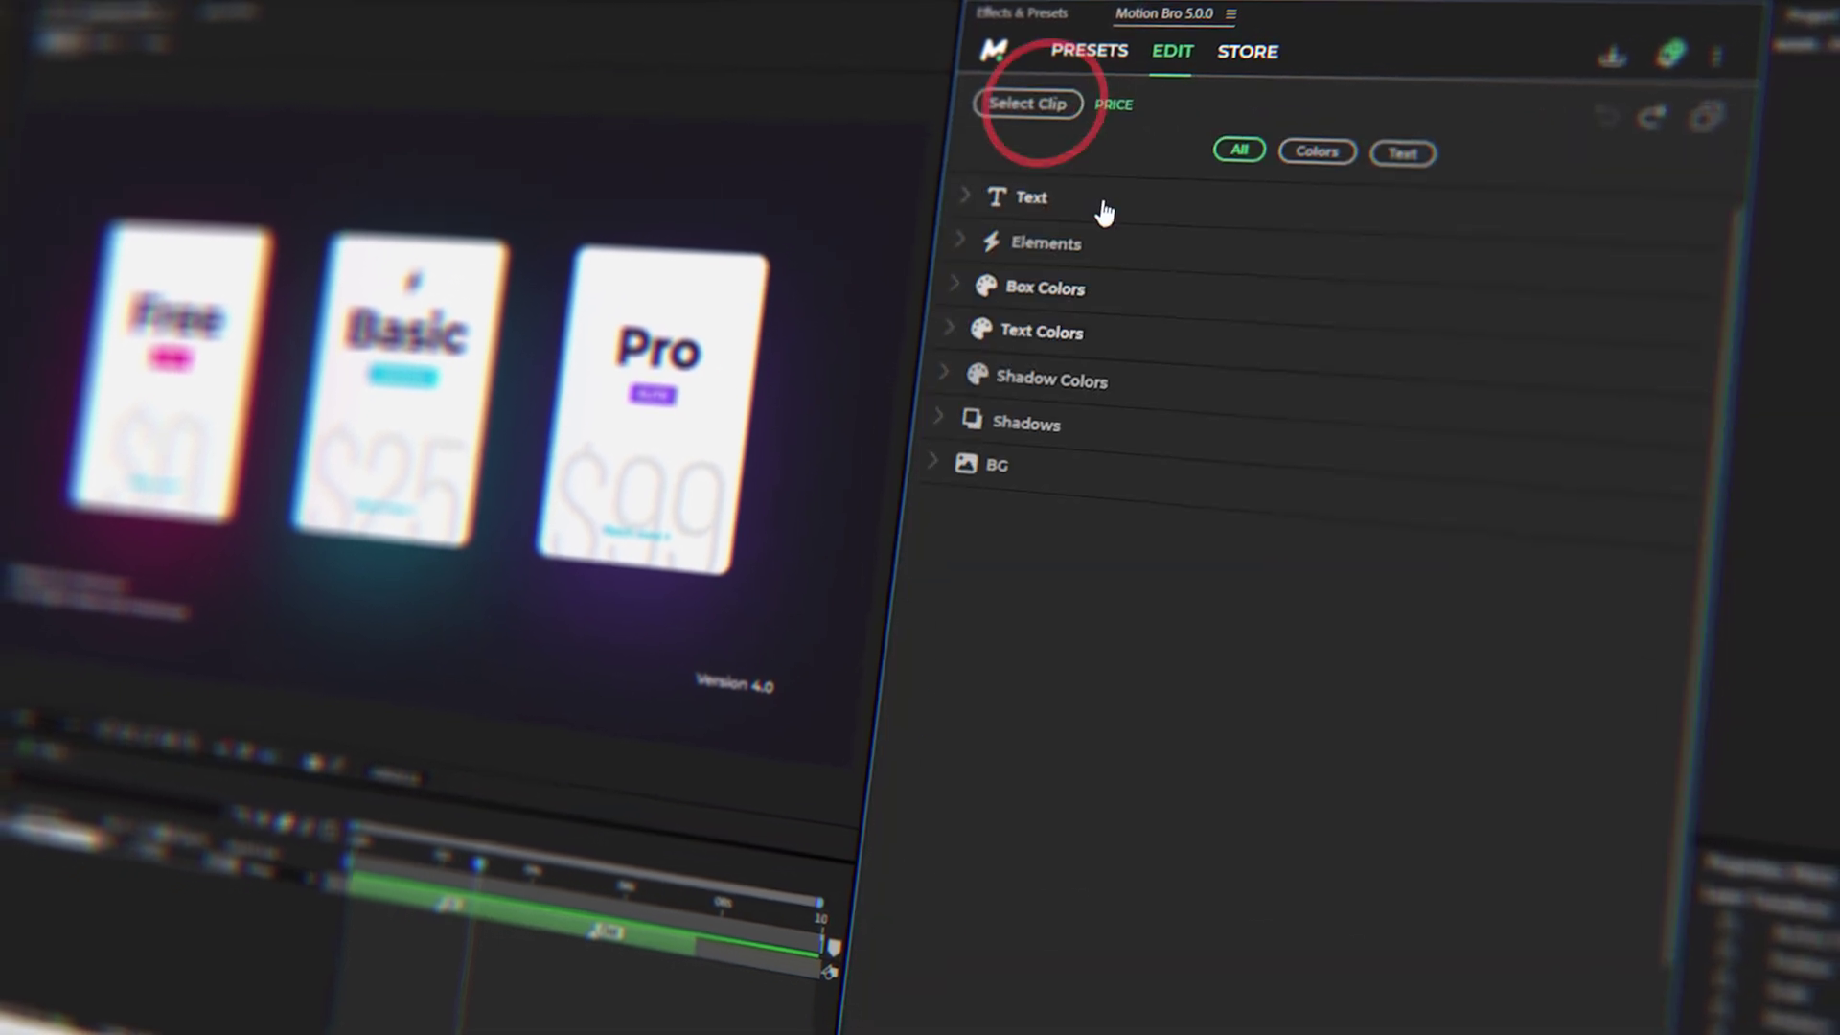
{"action": "left_click", "coordinate": [1104, 211]}
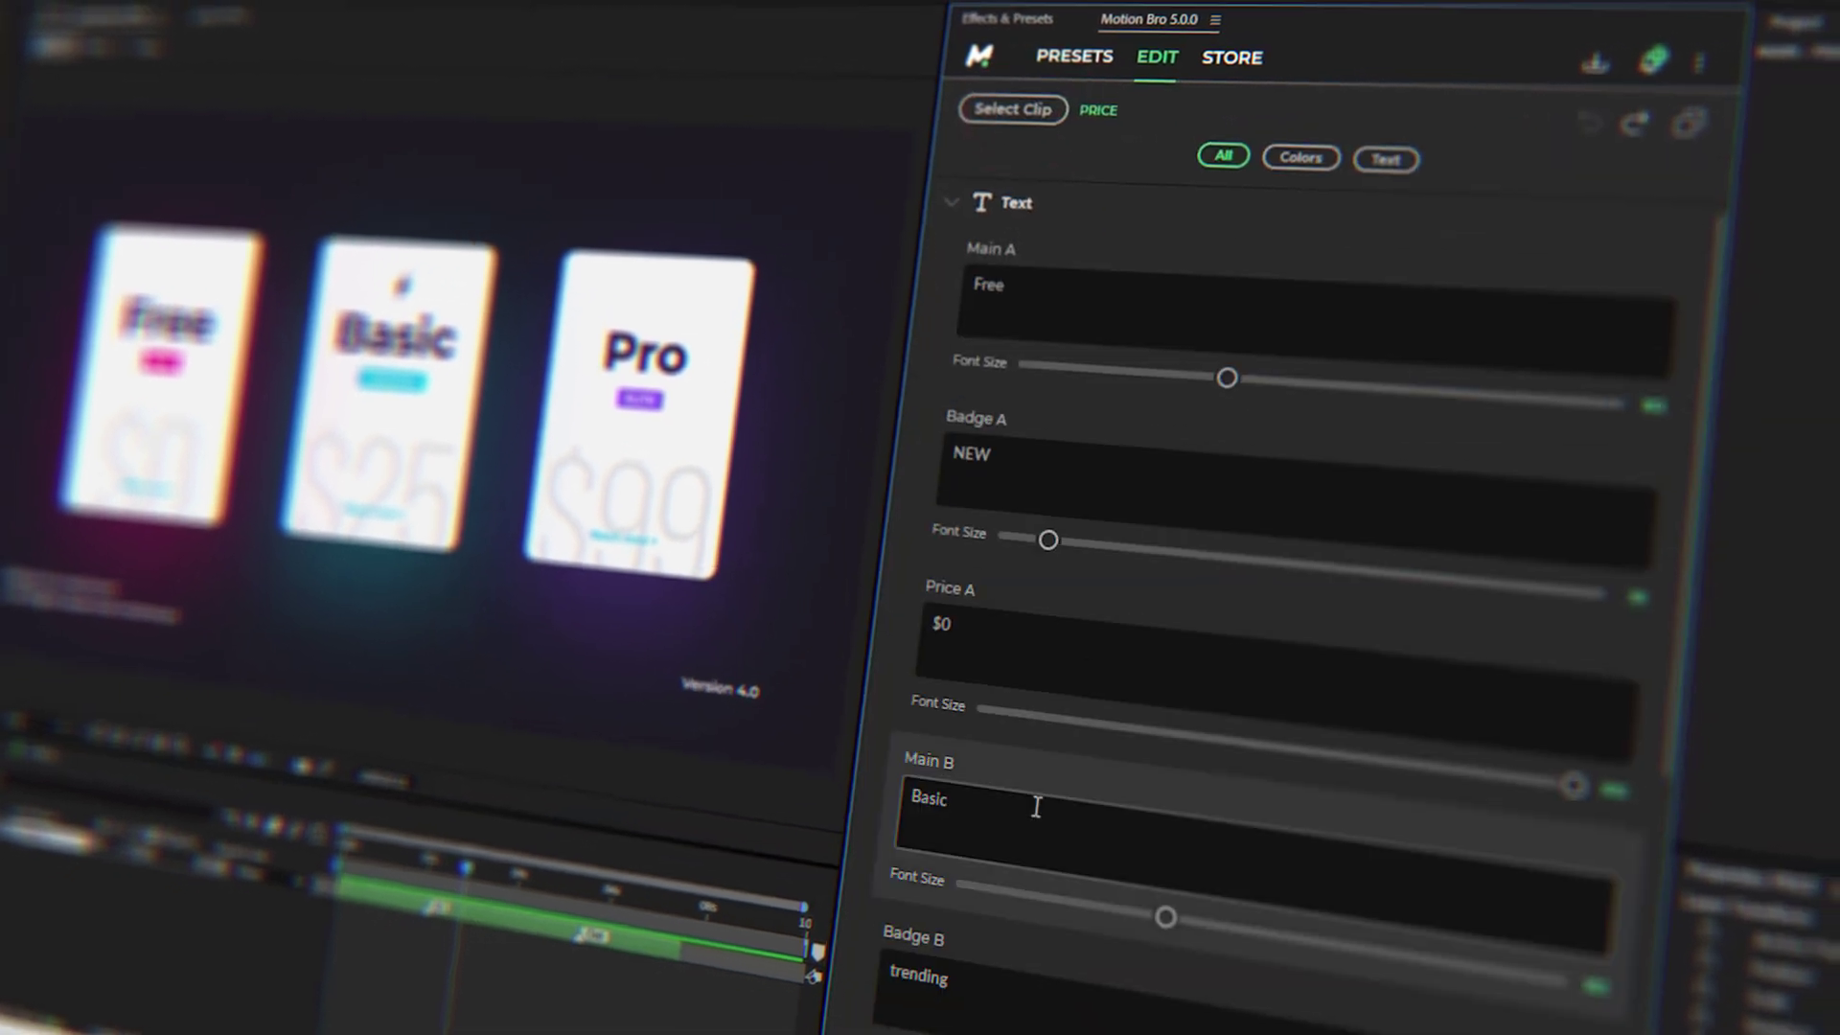
{"action": "double_click", "coordinate": [1036, 805]}
{"action": "type", "text": "Start"}
{"action": "left_click", "coordinate": [1571, 935]}
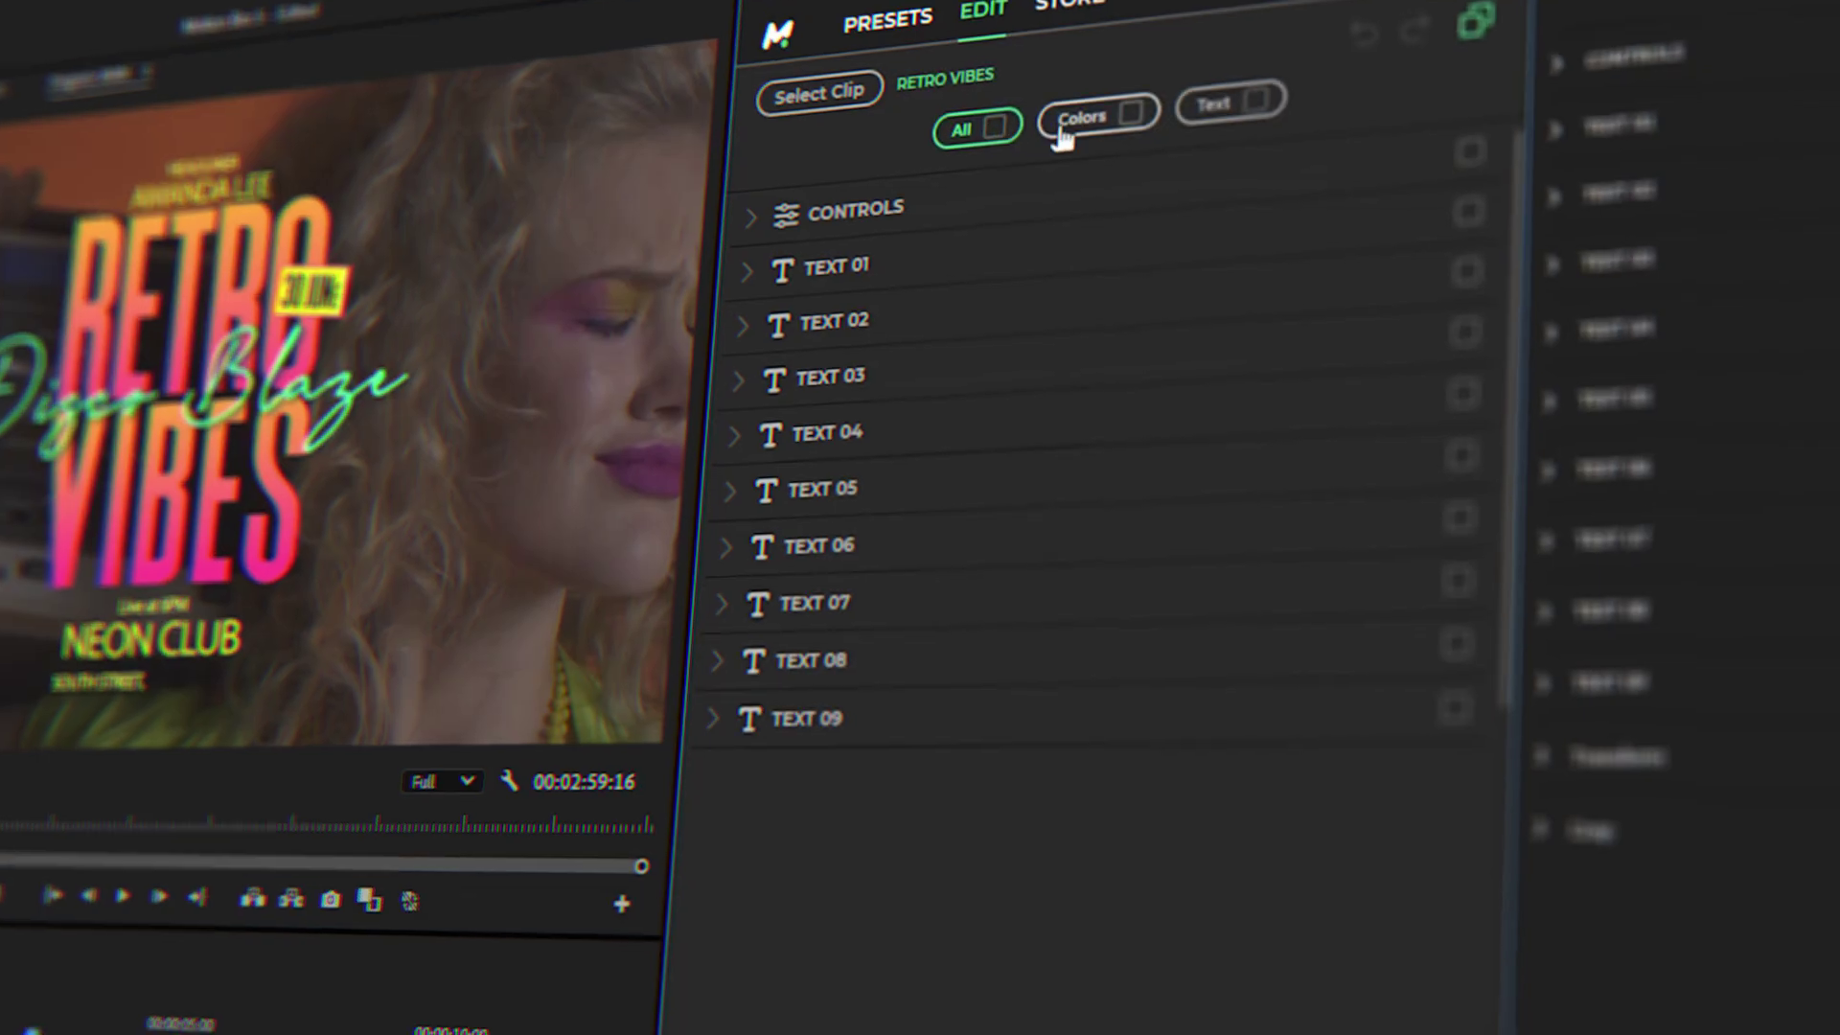
- Paste the gradient start, end and centre text colours onto the clip, then import the Drone GLB
{"action": "left_click", "coordinate": [1098, 123]}
{"action": "left_click", "coordinate": [1133, 115]}
{"action": "left_click", "coordinate": [1464, 497]}
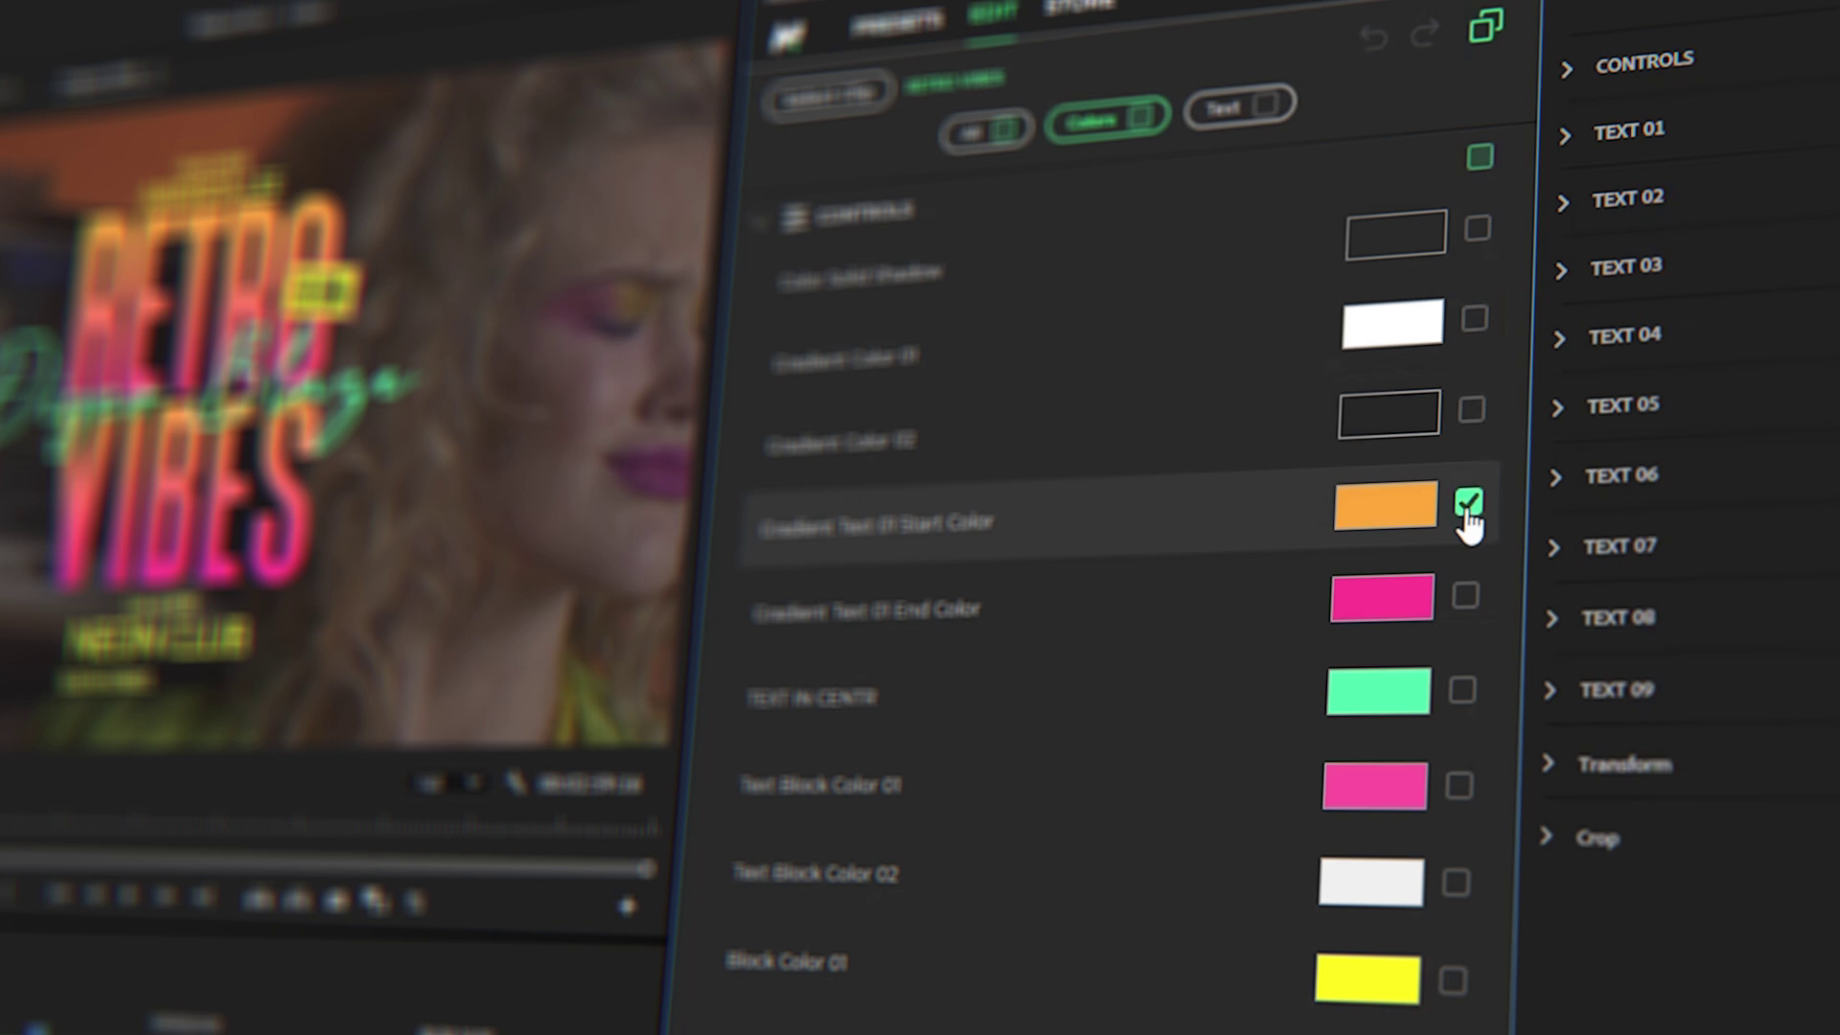
{"action": "left_click", "coordinate": [1461, 591]}
{"action": "left_click", "coordinate": [1458, 684]}
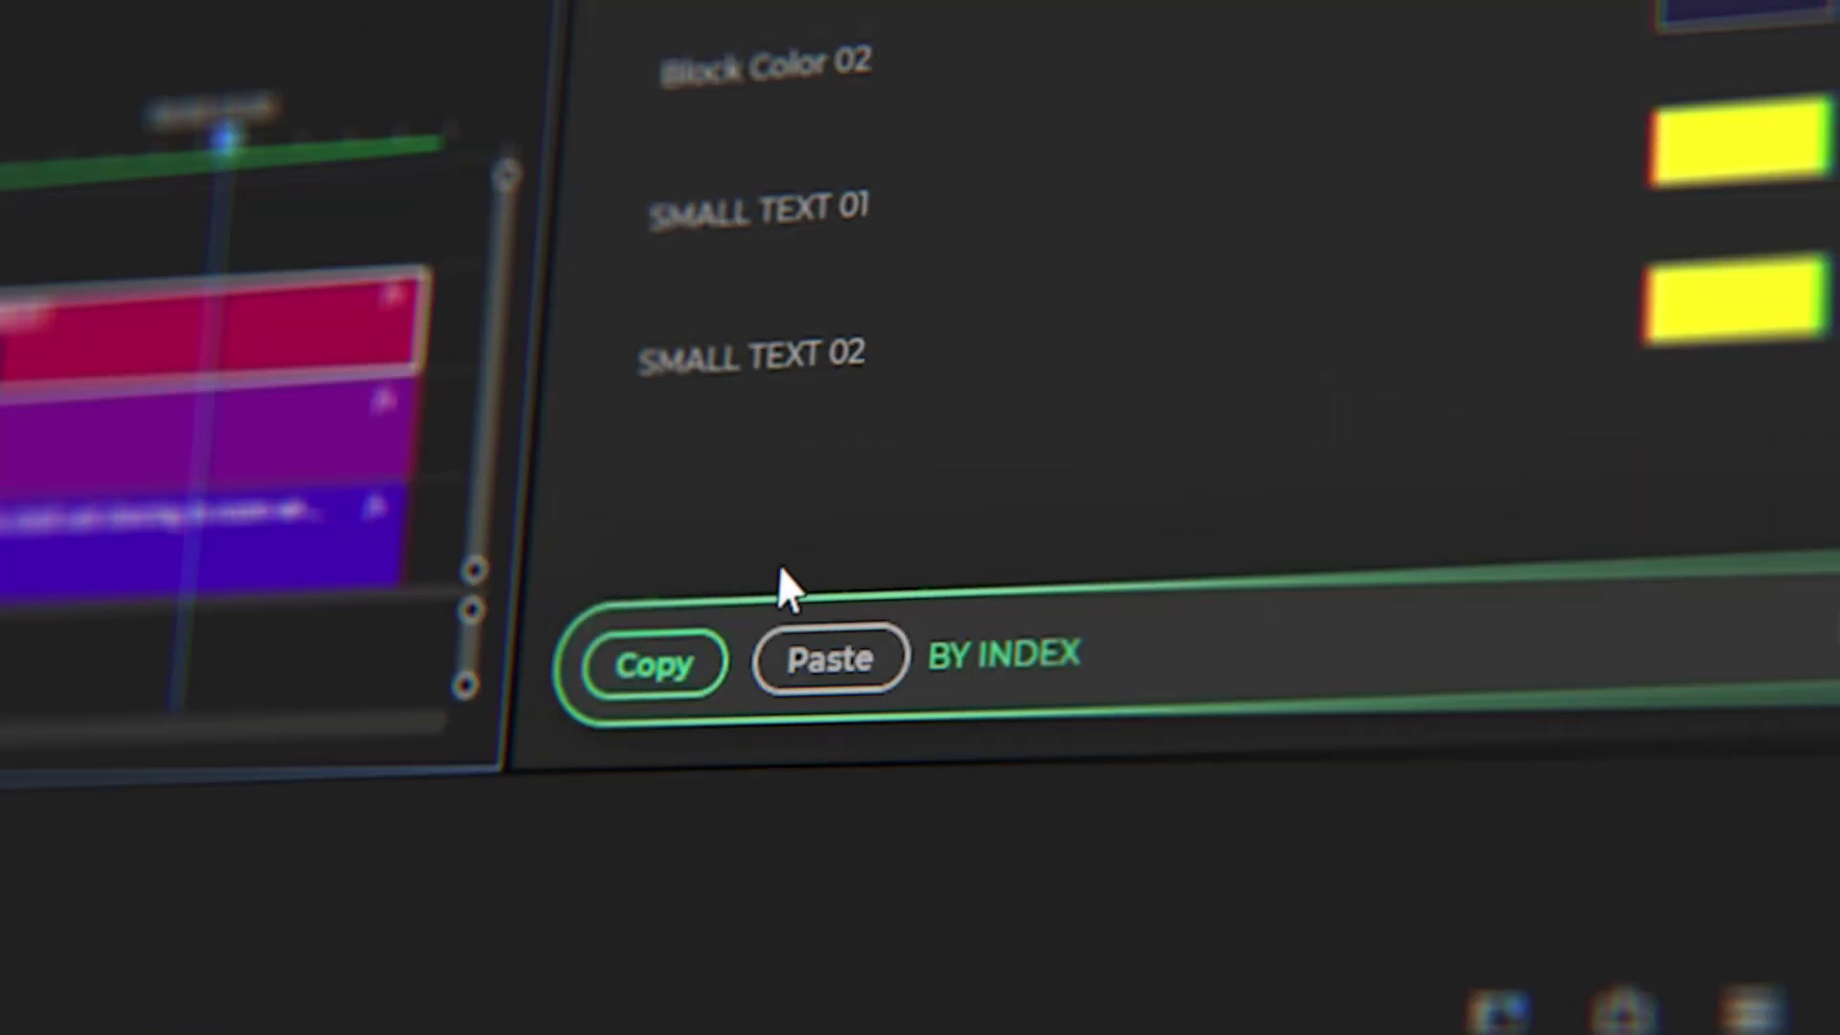
{"action": "left_click", "coordinate": [825, 658]}
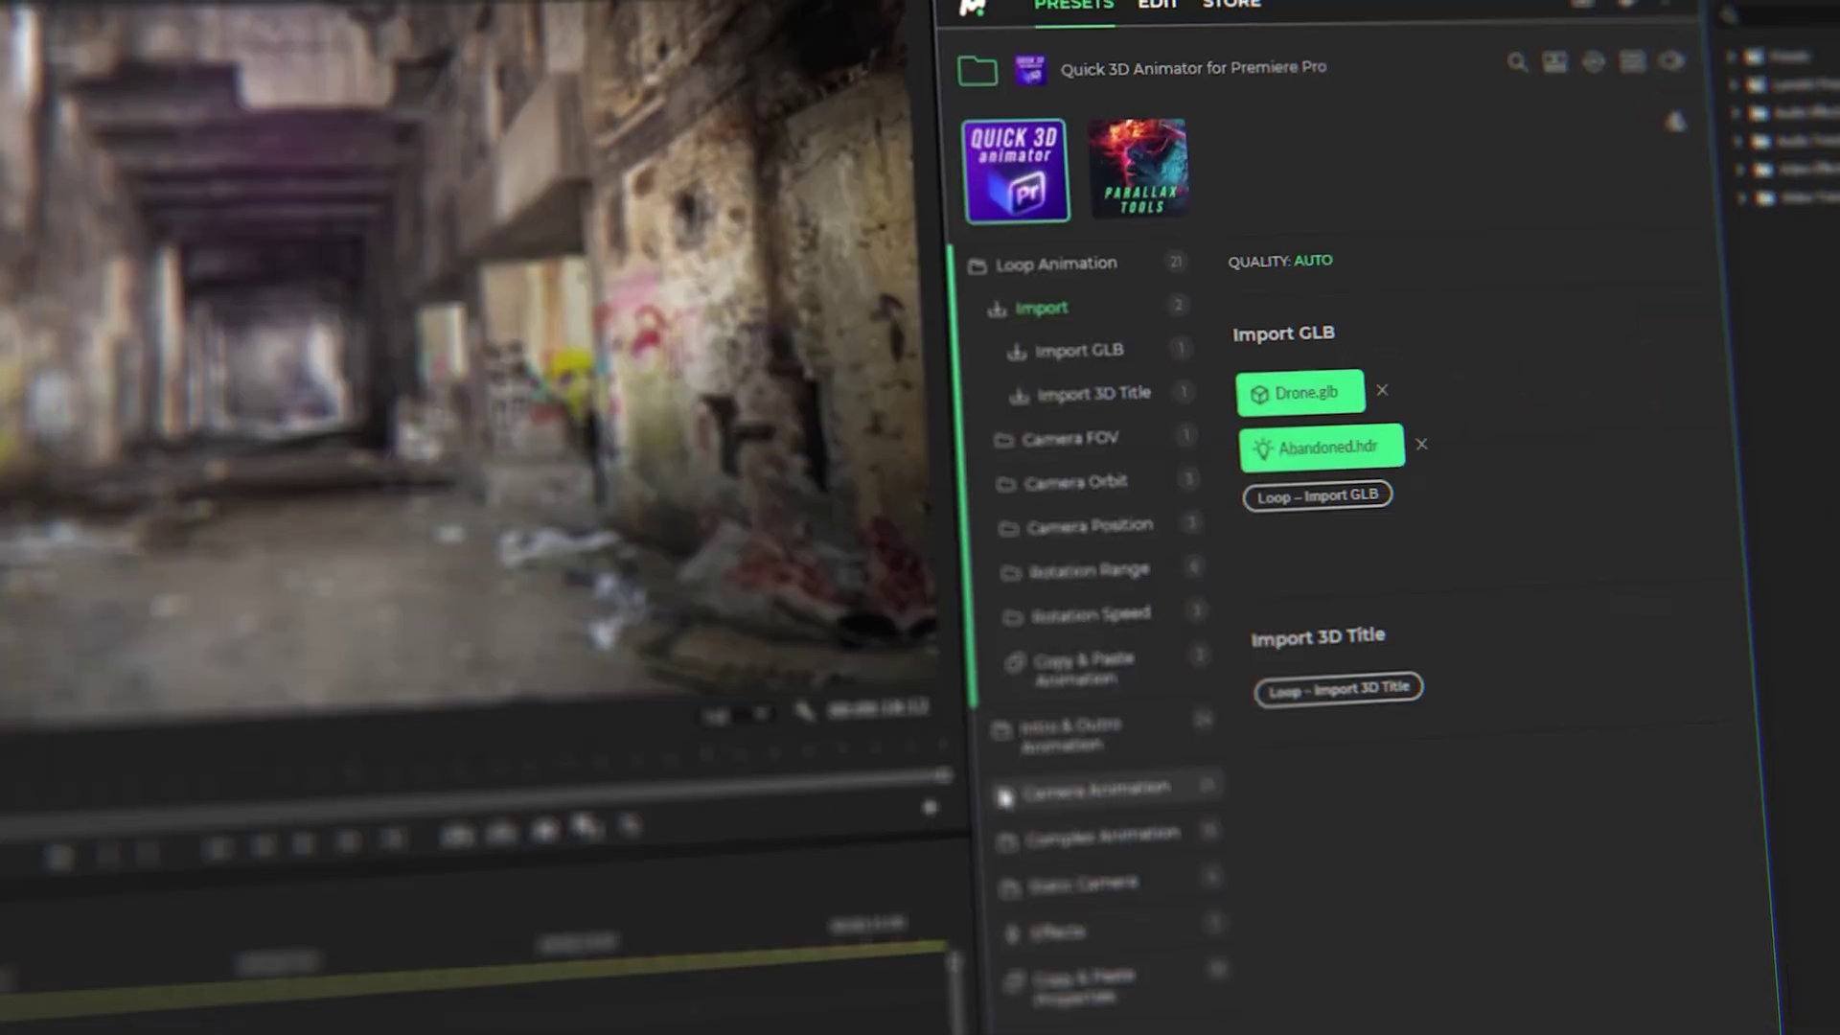
{"action": "left_click", "coordinate": [1306, 500]}
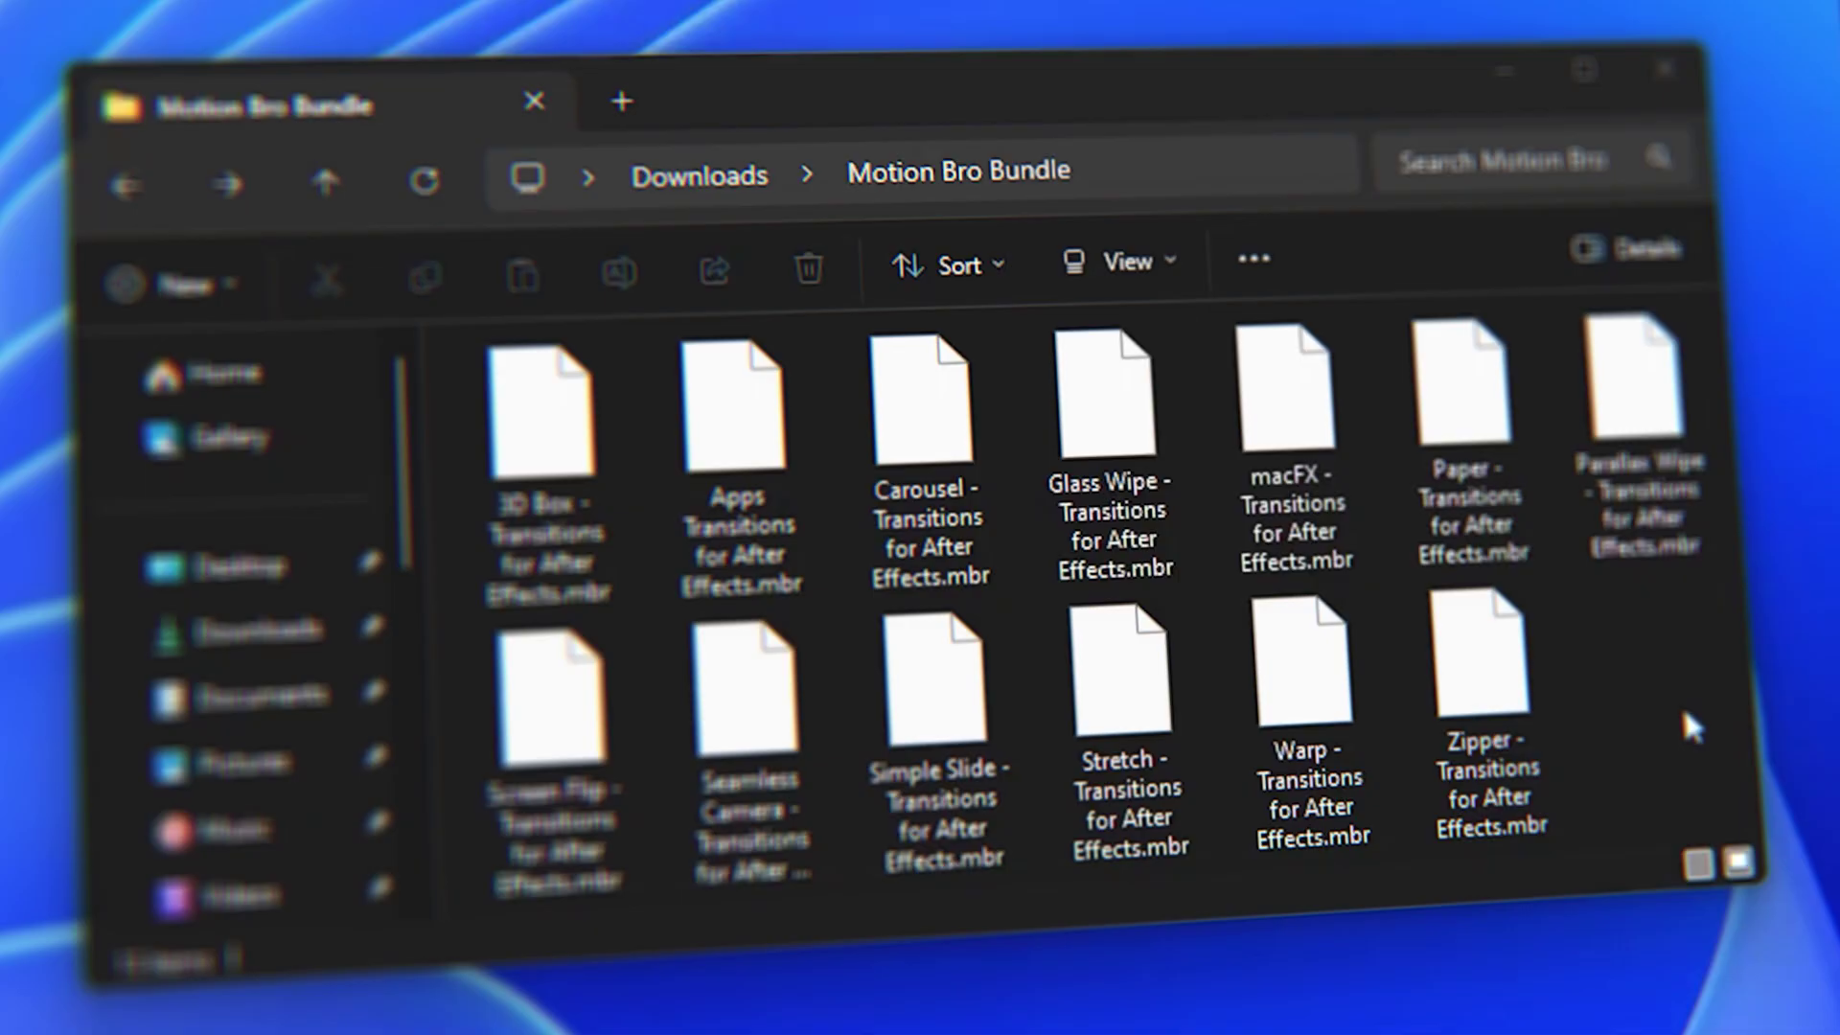
- Select all 13 .mbr transition packs for installation, then paste and check the bundle's purchase code
{"action": "left_click_drag", "start_coordinate": [1679, 698], "coordinate": [1355, 526]}
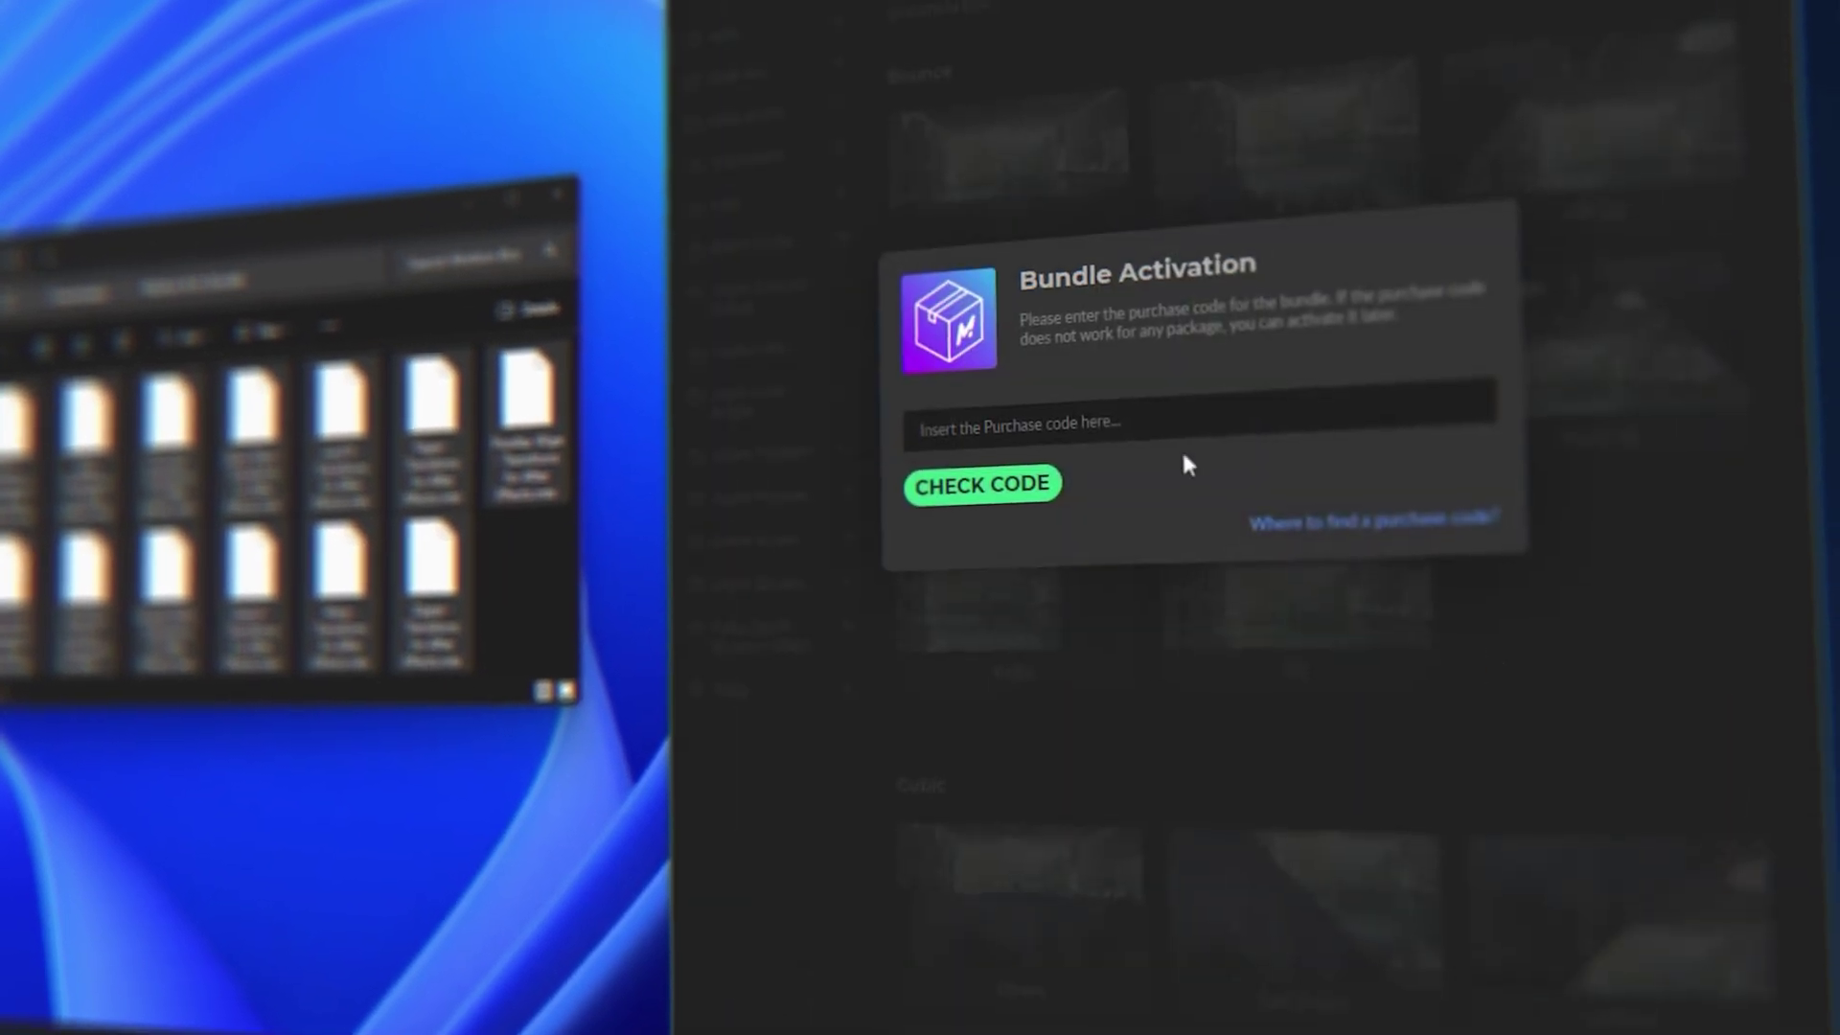
{"action": "right_click", "coordinate": [1198, 416]}
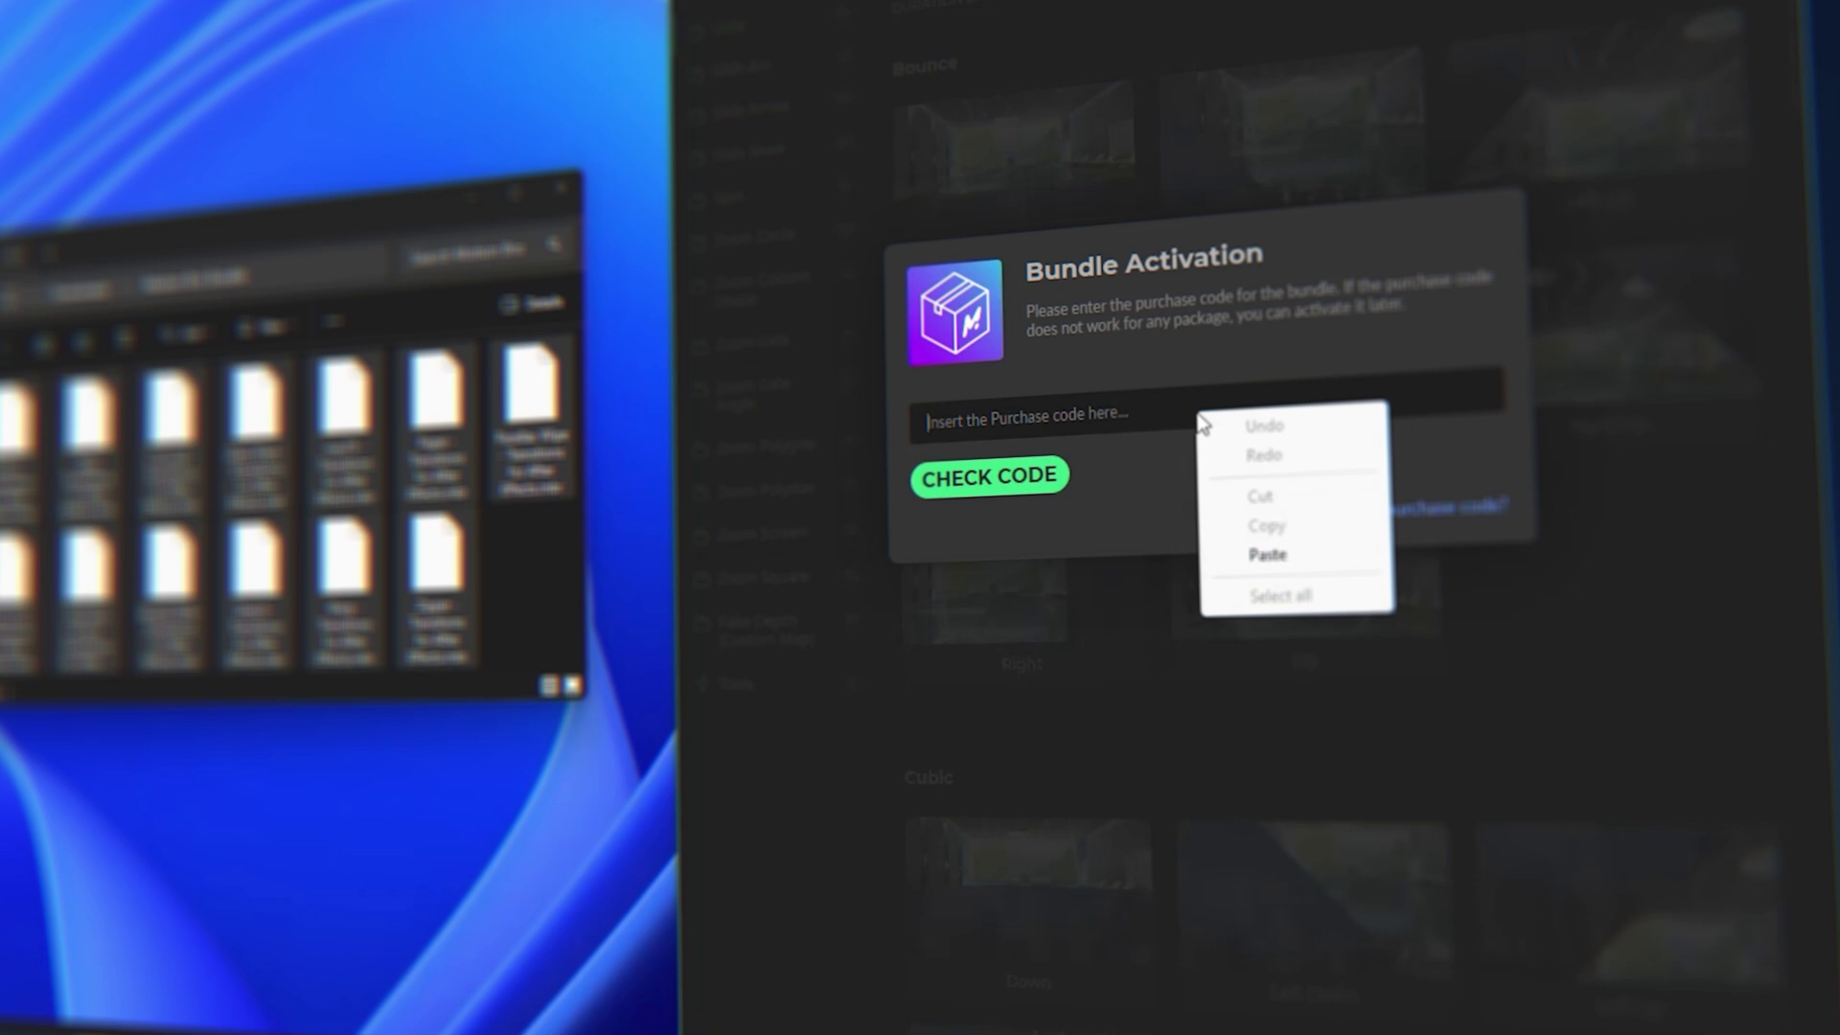
{"action": "left_click", "coordinate": [1250, 550]}
{"action": "left_click", "coordinate": [1031, 484]}
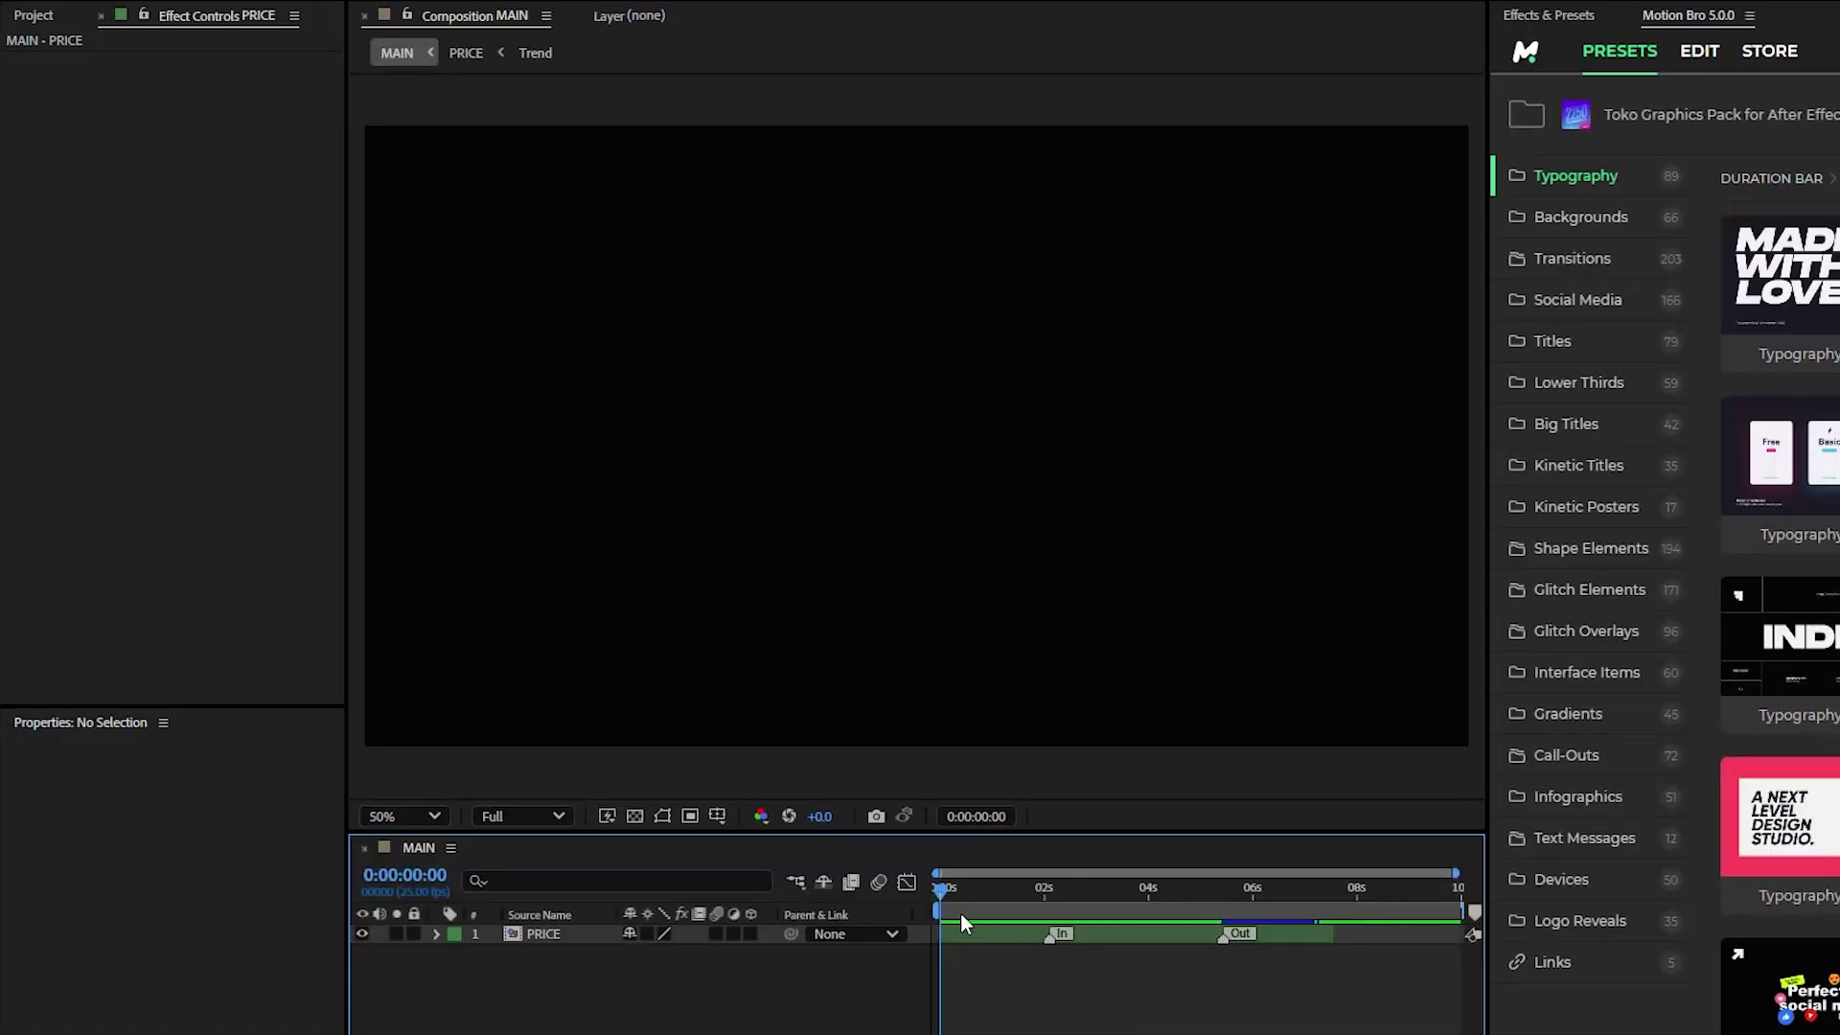
- Scrub to the pricing cards, open the PRICE precomp, and show the CONTROL layer's Effect Controls
{"action": "left_click_drag", "start_coordinate": [945, 884], "coordinate": [1056, 888]}
{"action": "double_click", "coordinate": [999, 932]}
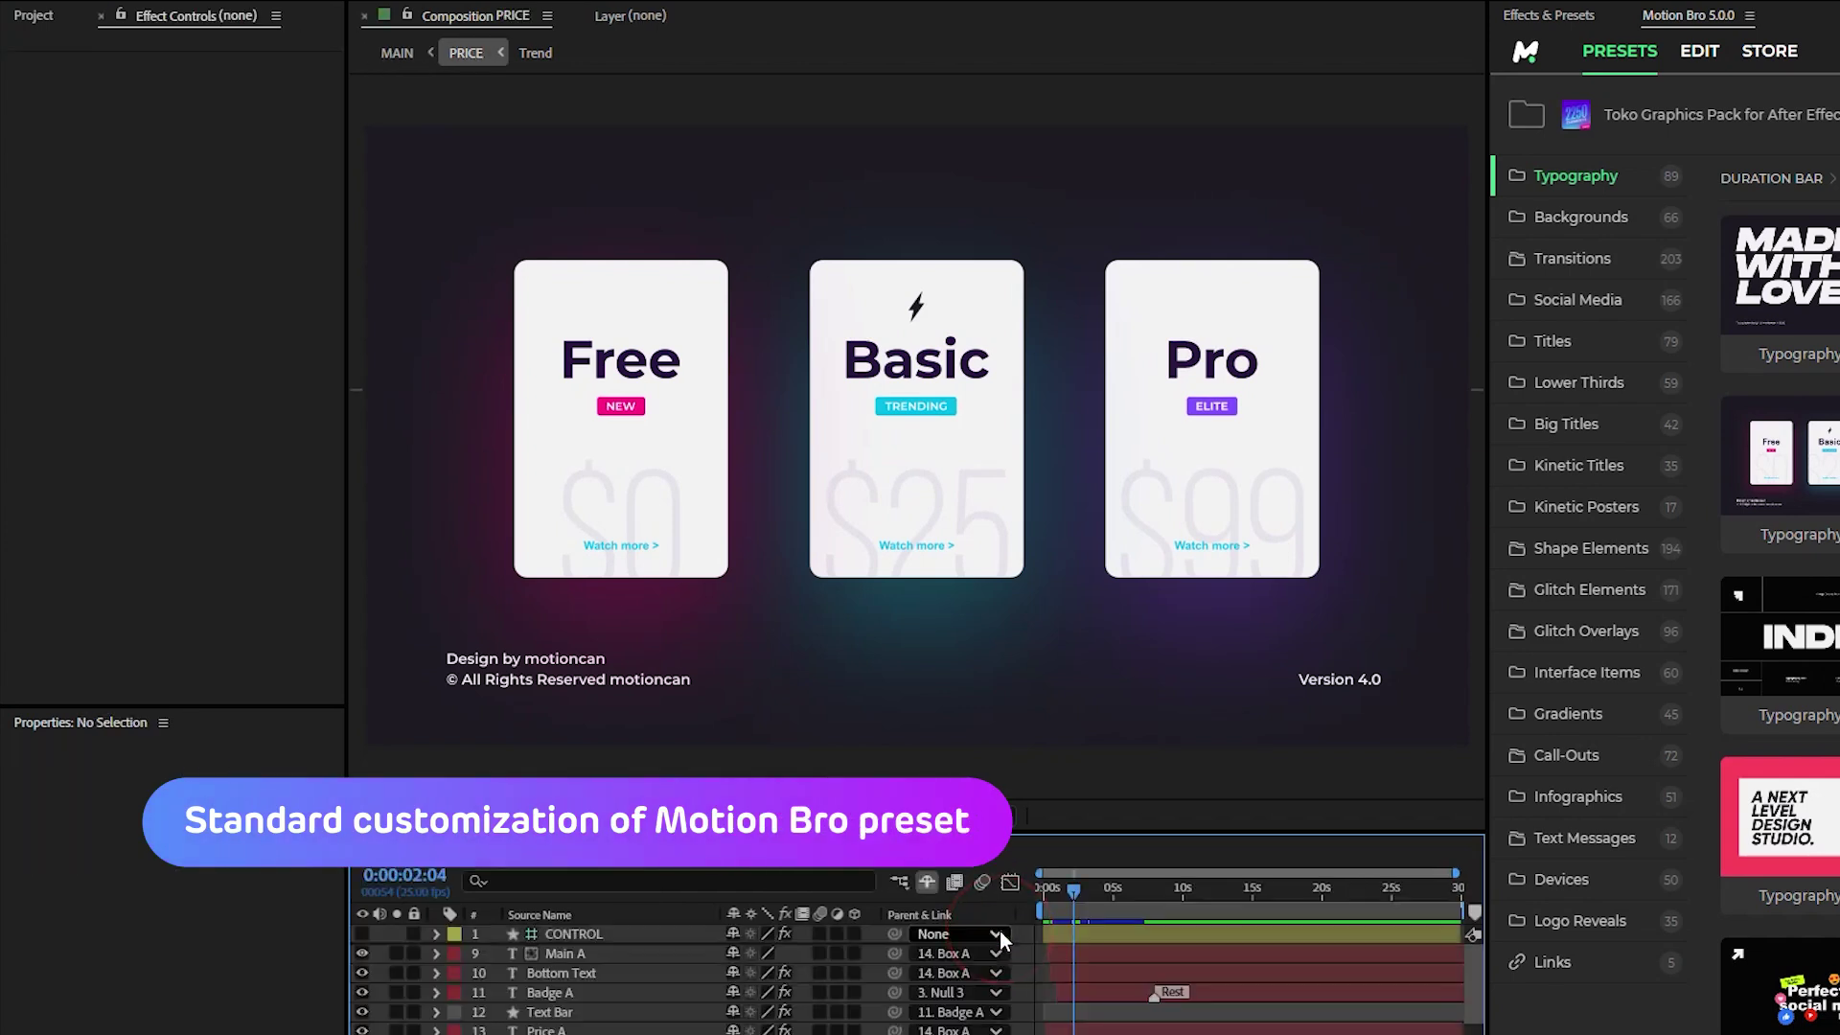
{"action": "left_click", "coordinate": [625, 936]}
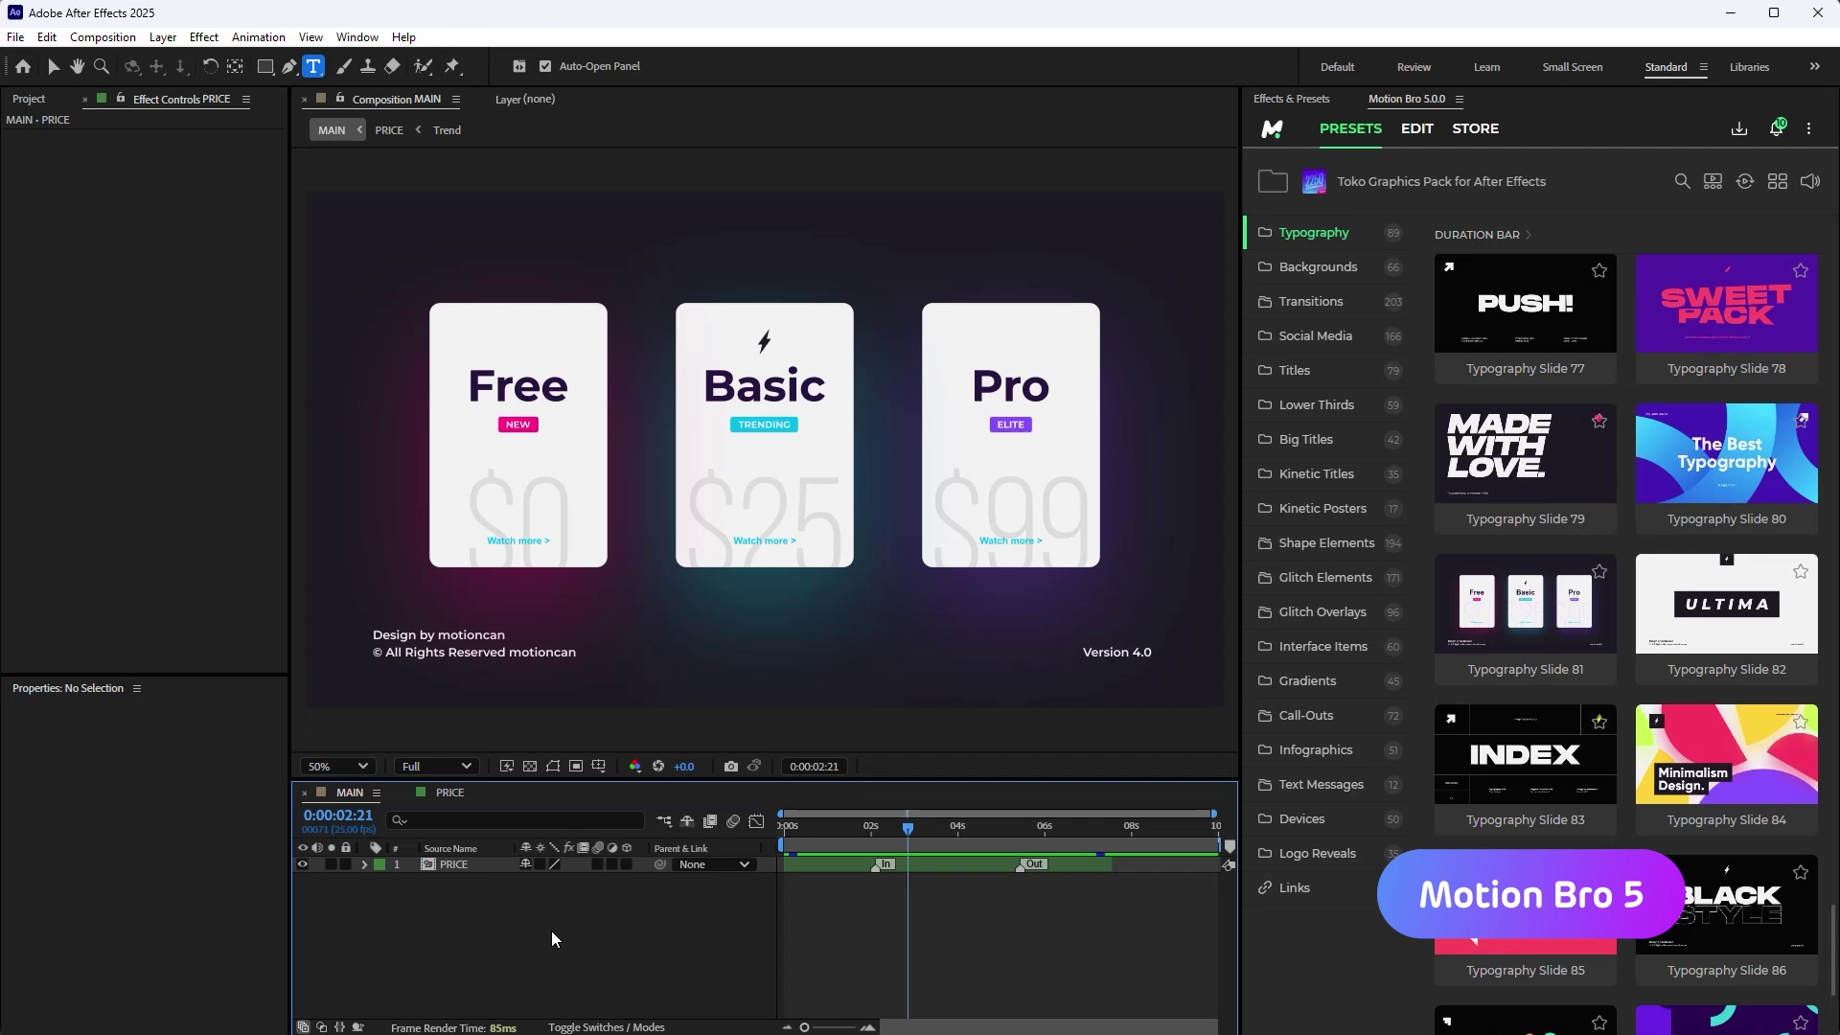
- Set the PRICE preset's middle card title to 'Start' and its badge to 'popular'
{"action": "left_click", "coordinate": [485, 866]}
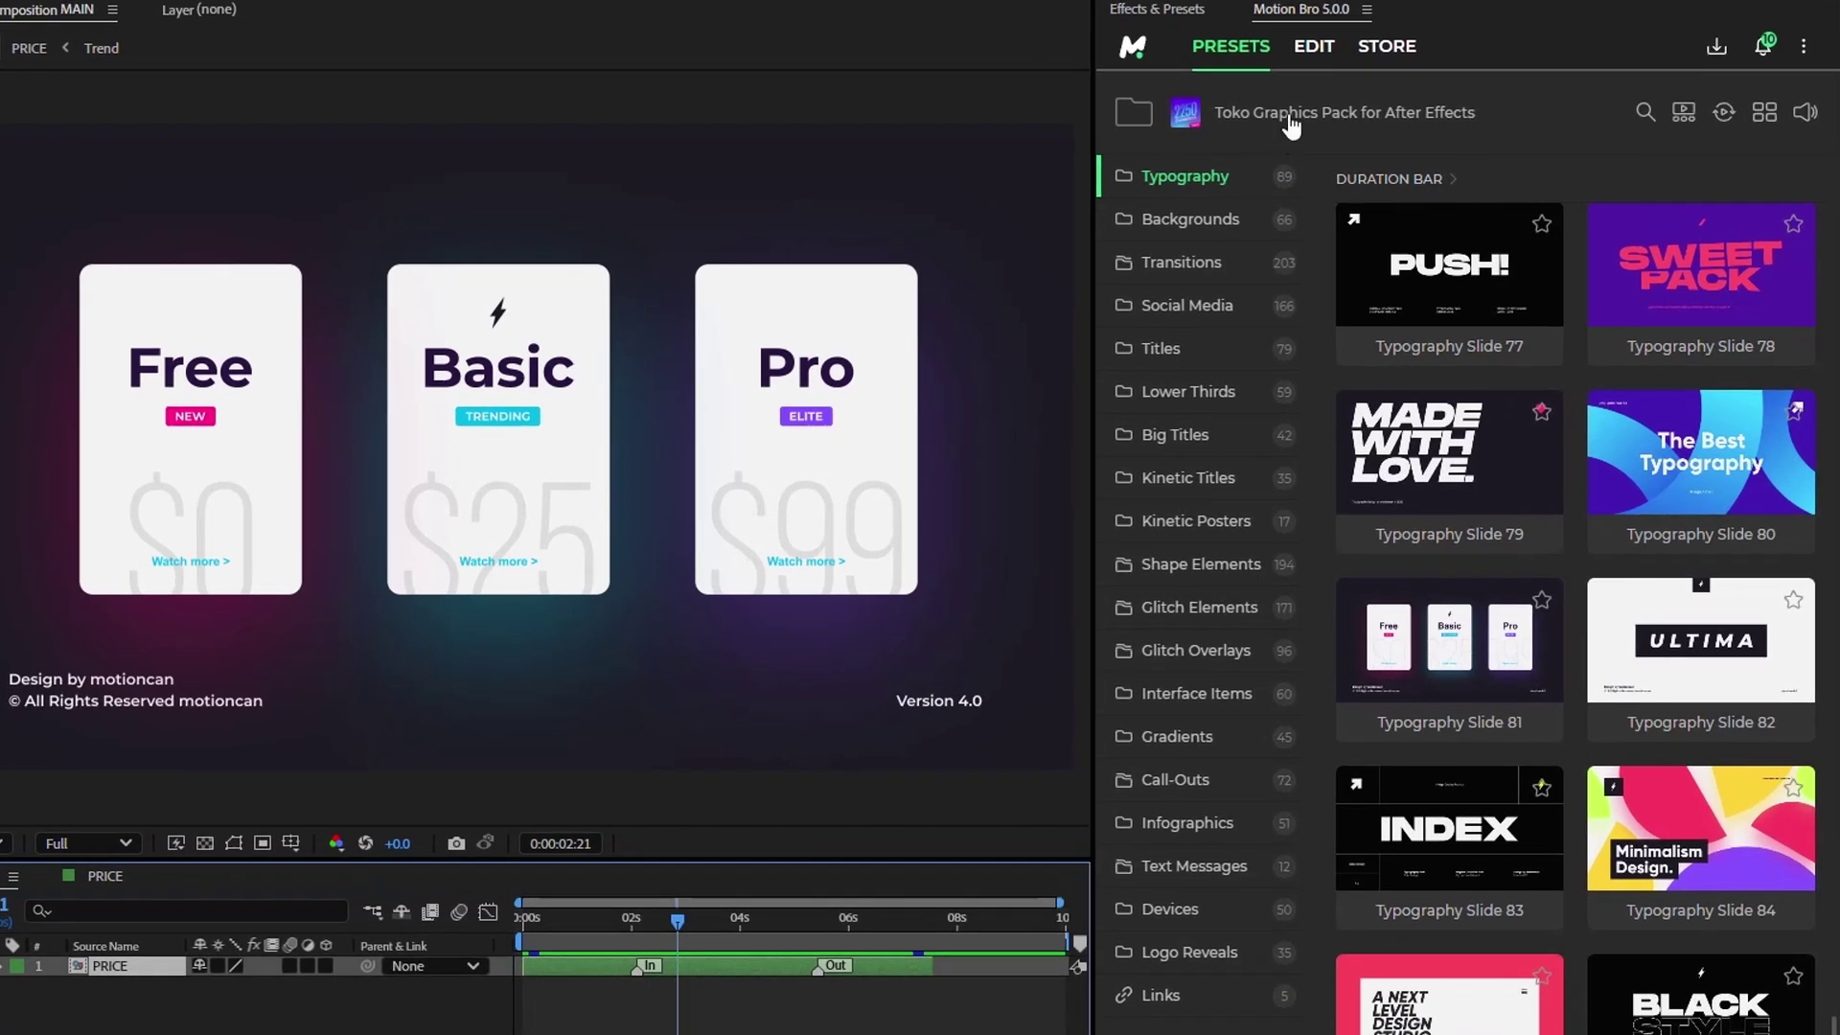
{"action": "left_click", "coordinate": [1316, 53]}
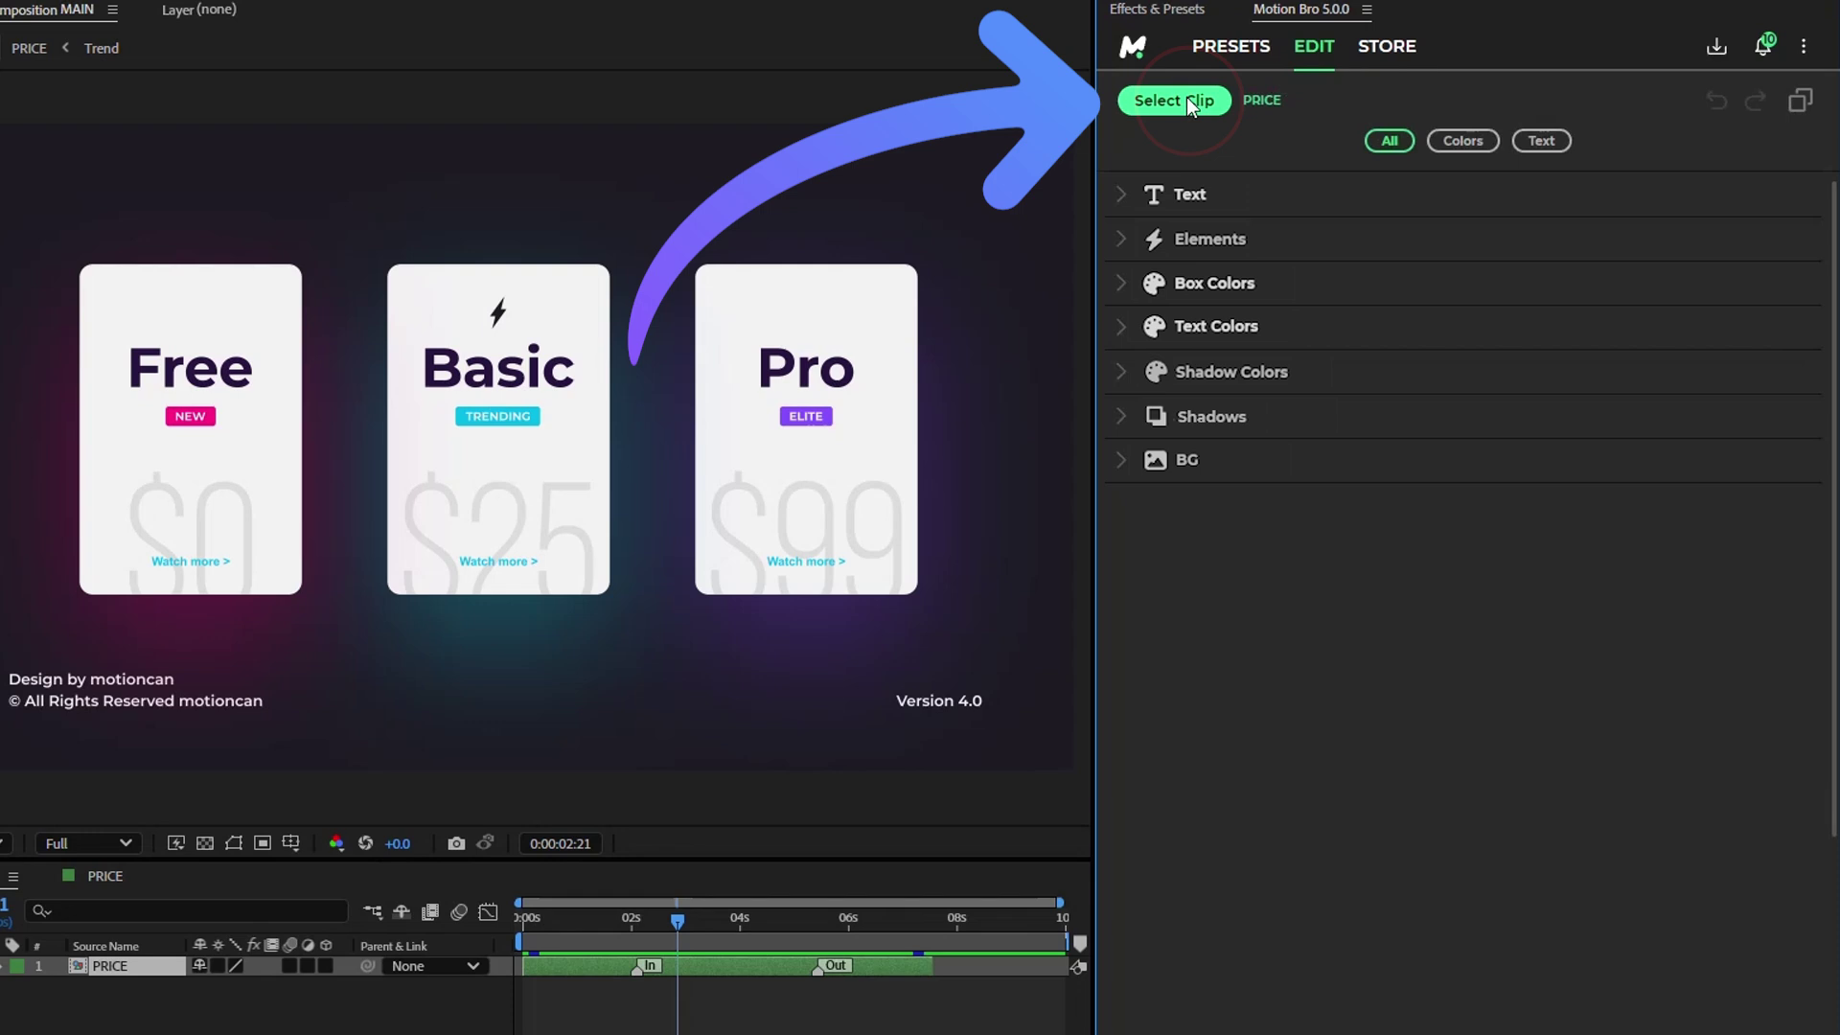
{"action": "left_click", "coordinate": [1261, 196]}
{"action": "left_click", "coordinate": [1150, 776]}
{"action": "type", "text": "Start"}
{"action": "left_click", "coordinate": [1150, 944]}
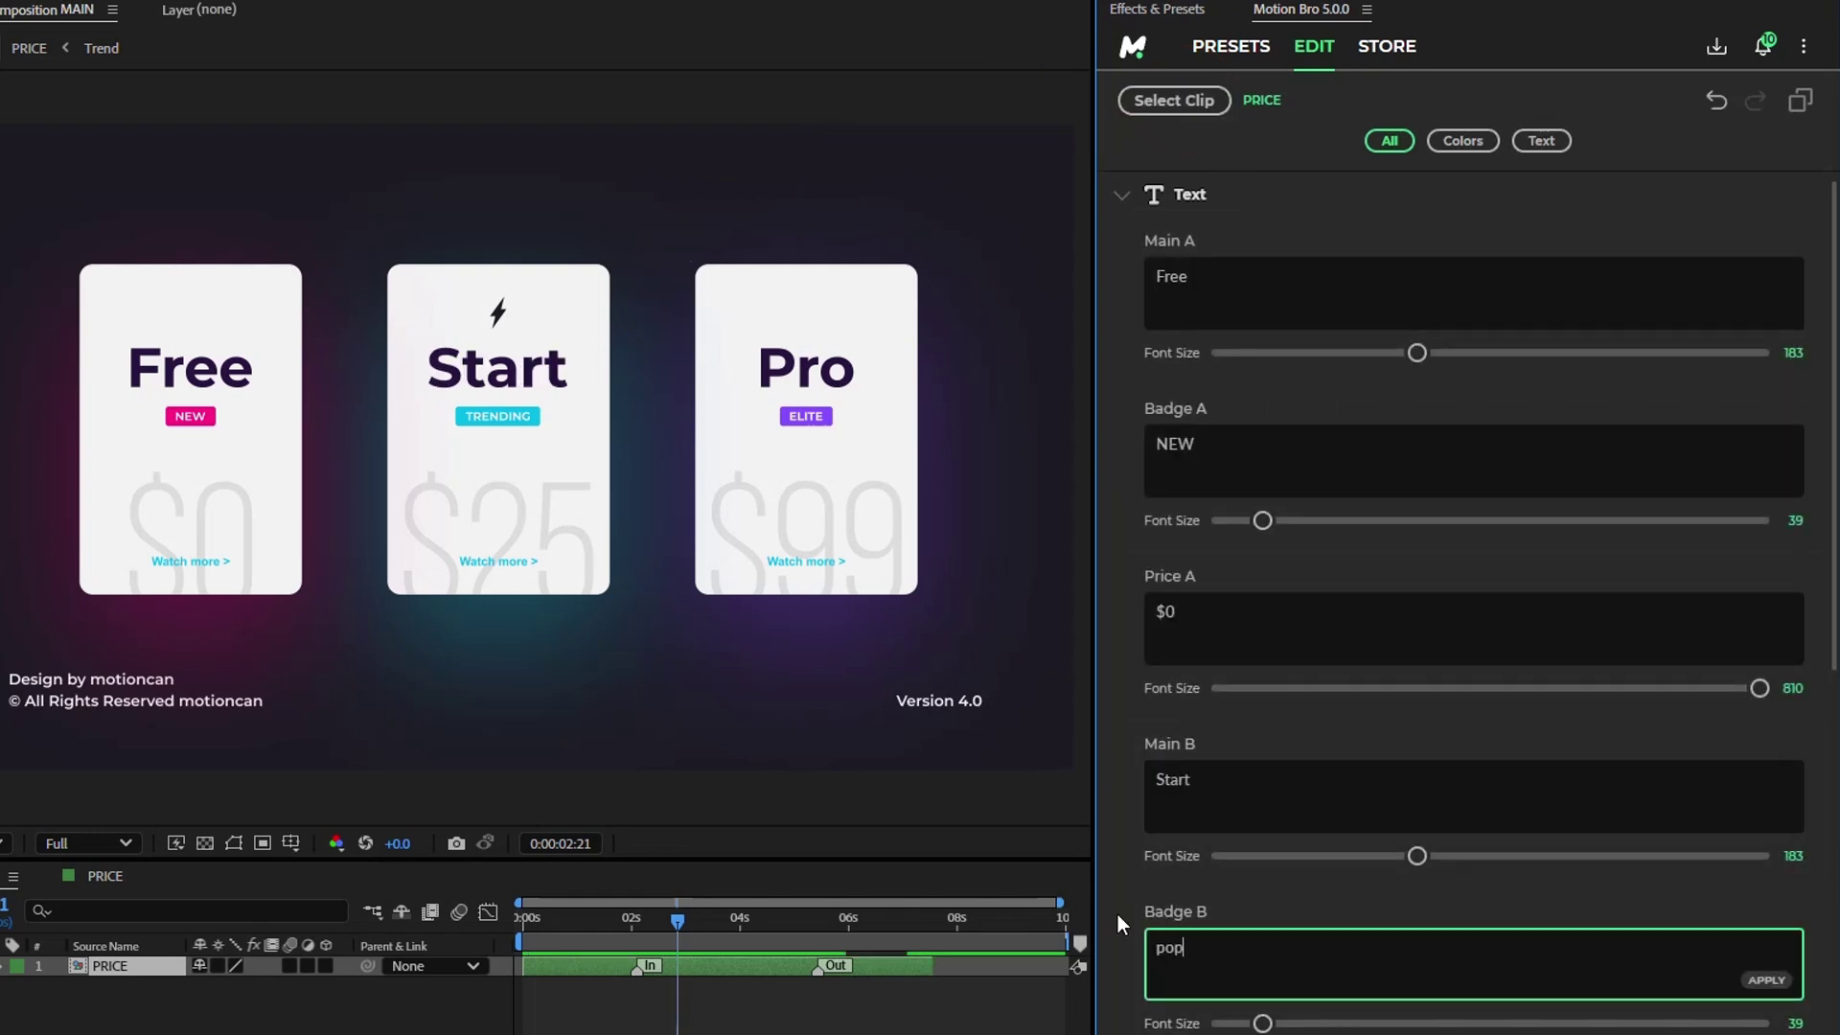
{"action": "type", "text": "popular"}
{"action": "left_click", "coordinate": [1247, 196]}
- Make the middle card box and its shadow teal, and the background purple
{"action": "left_click", "coordinate": [1768, 400]}
{"action": "left_click", "coordinate": [1558, 566]}
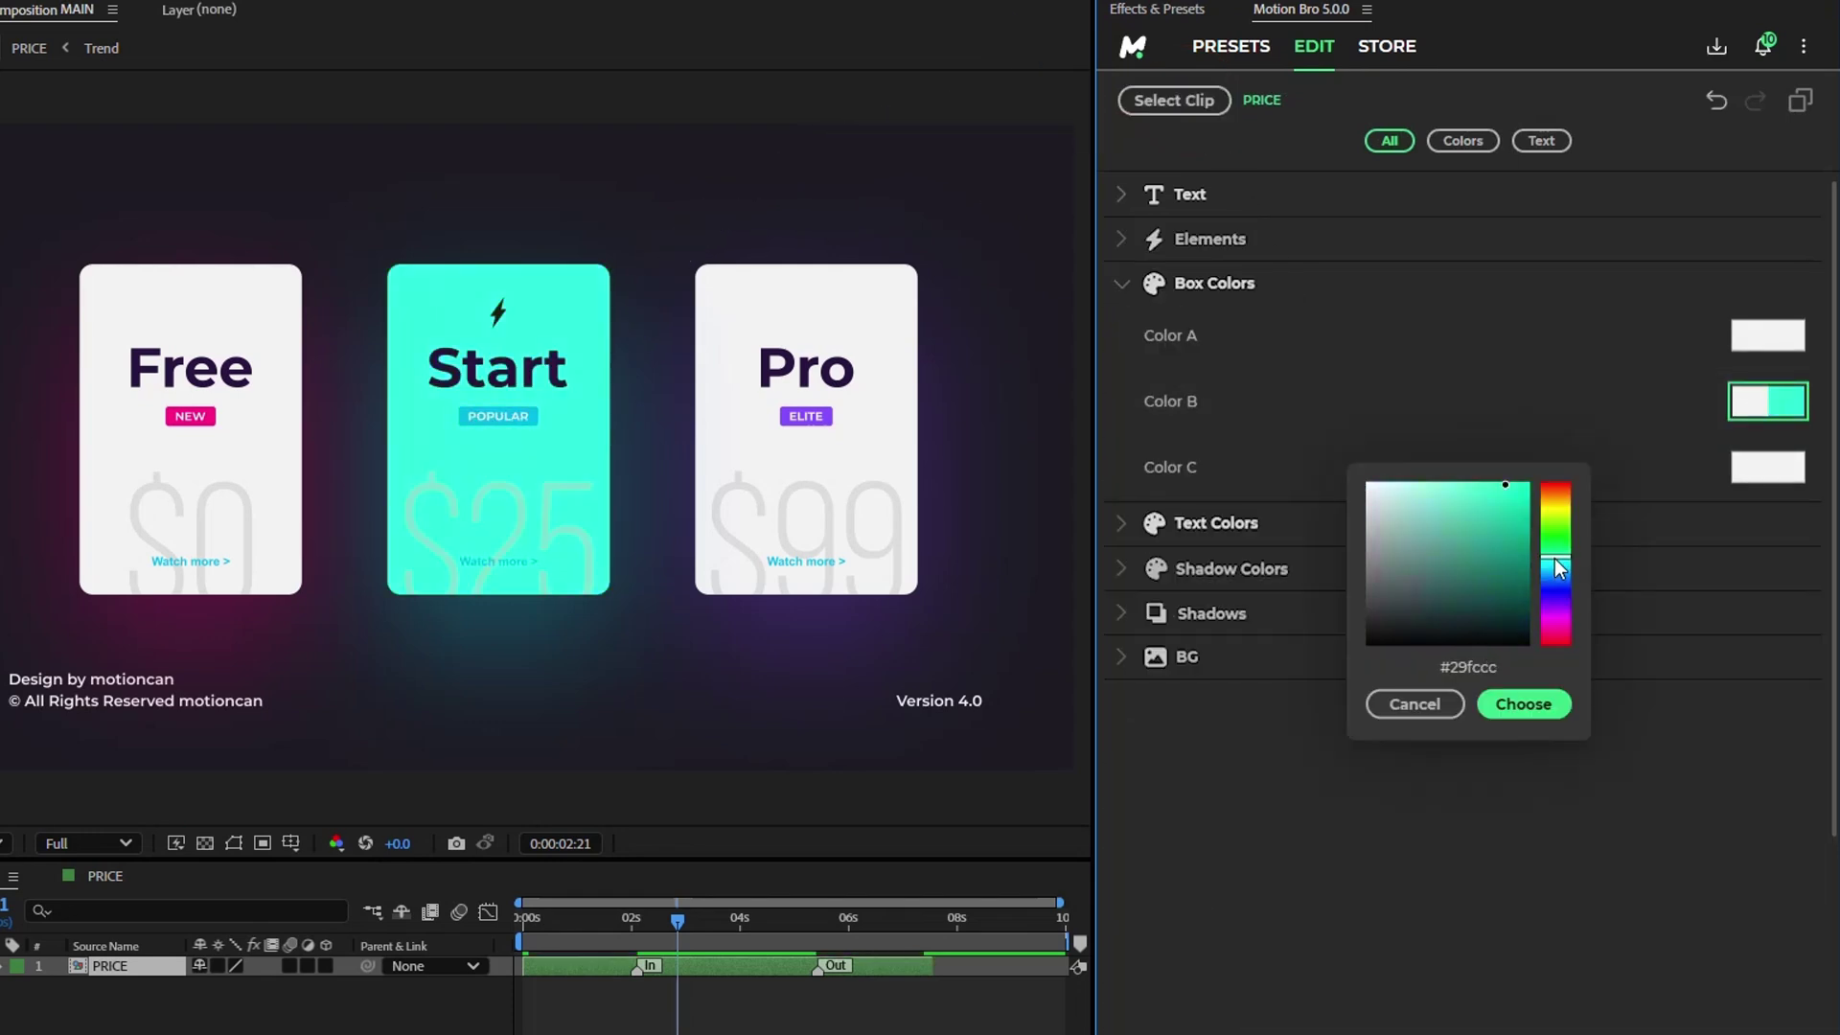
{"action": "left_click", "coordinate": [1524, 705]}
{"action": "left_click", "coordinate": [1759, 696]}
{"action": "left_click", "coordinate": [1558, 561]}
{"action": "left_click", "coordinate": [1525, 706]}
{"action": "left_click", "coordinate": [1186, 854]}
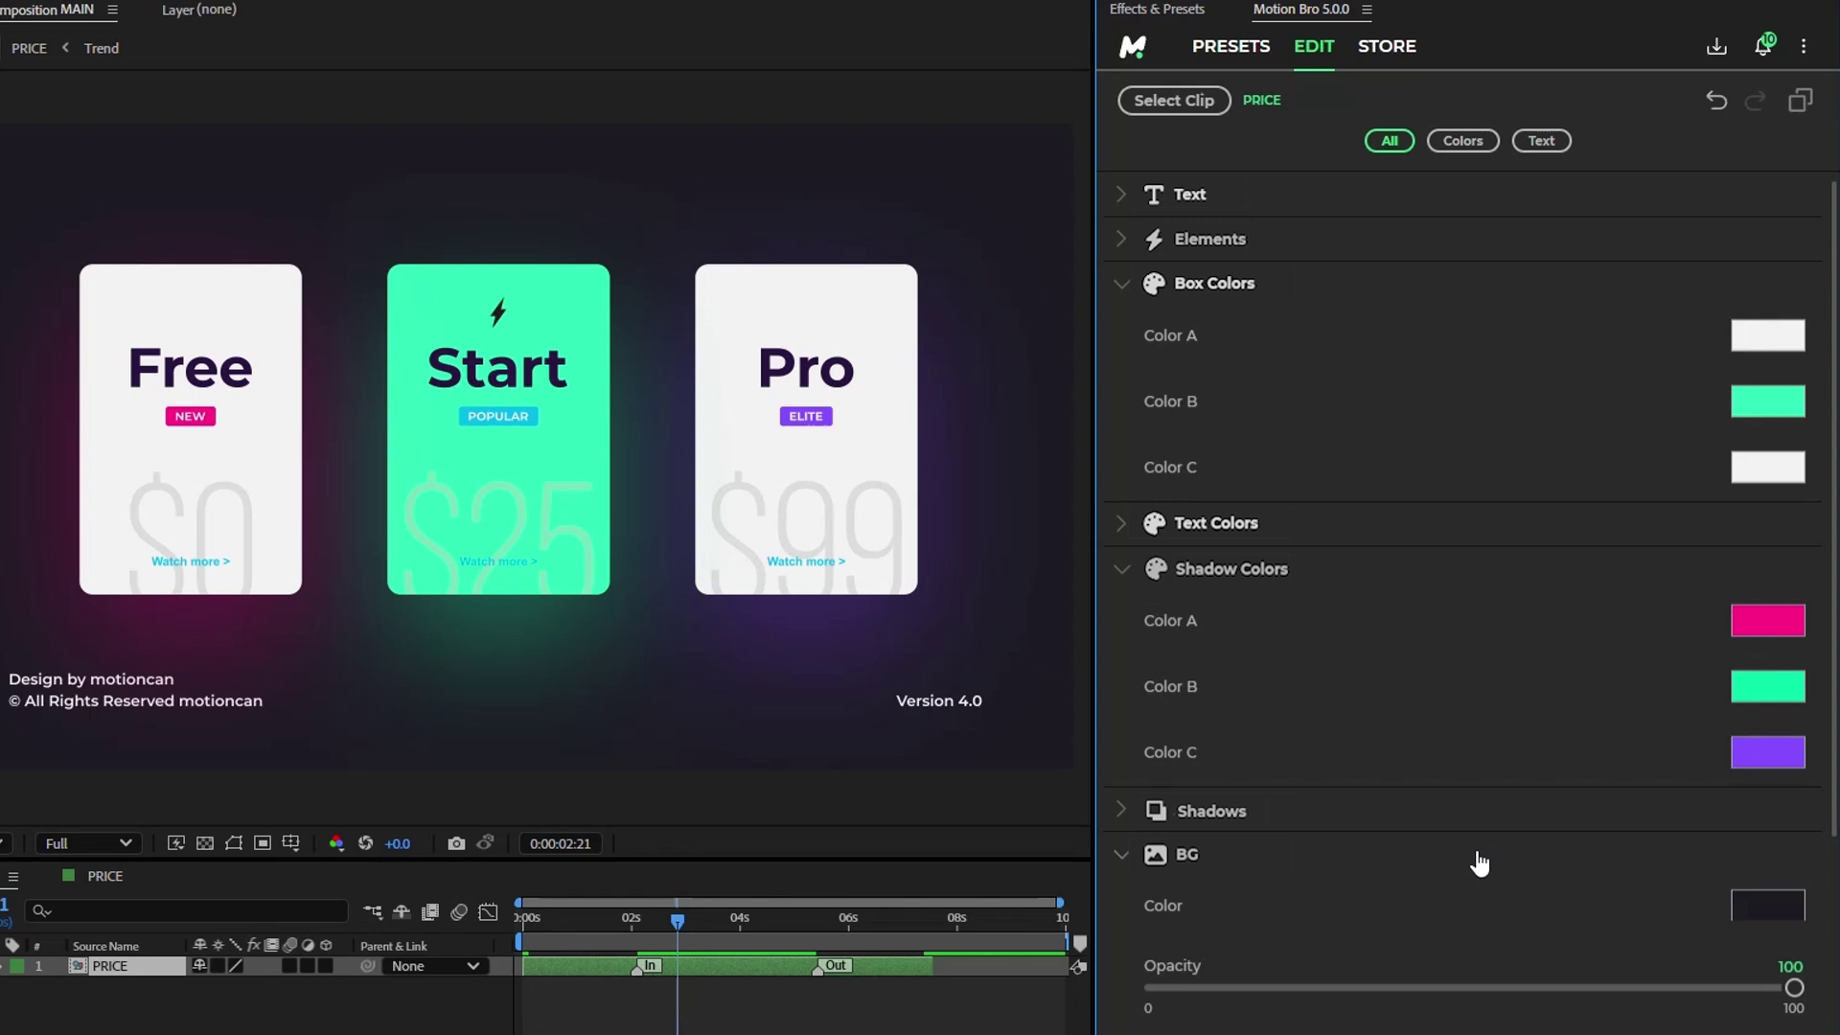
{"action": "left_click", "coordinate": [1768, 906]}
{"action": "left_click", "coordinate": [1486, 539]}
{"action": "left_click", "coordinate": [1524, 704]}
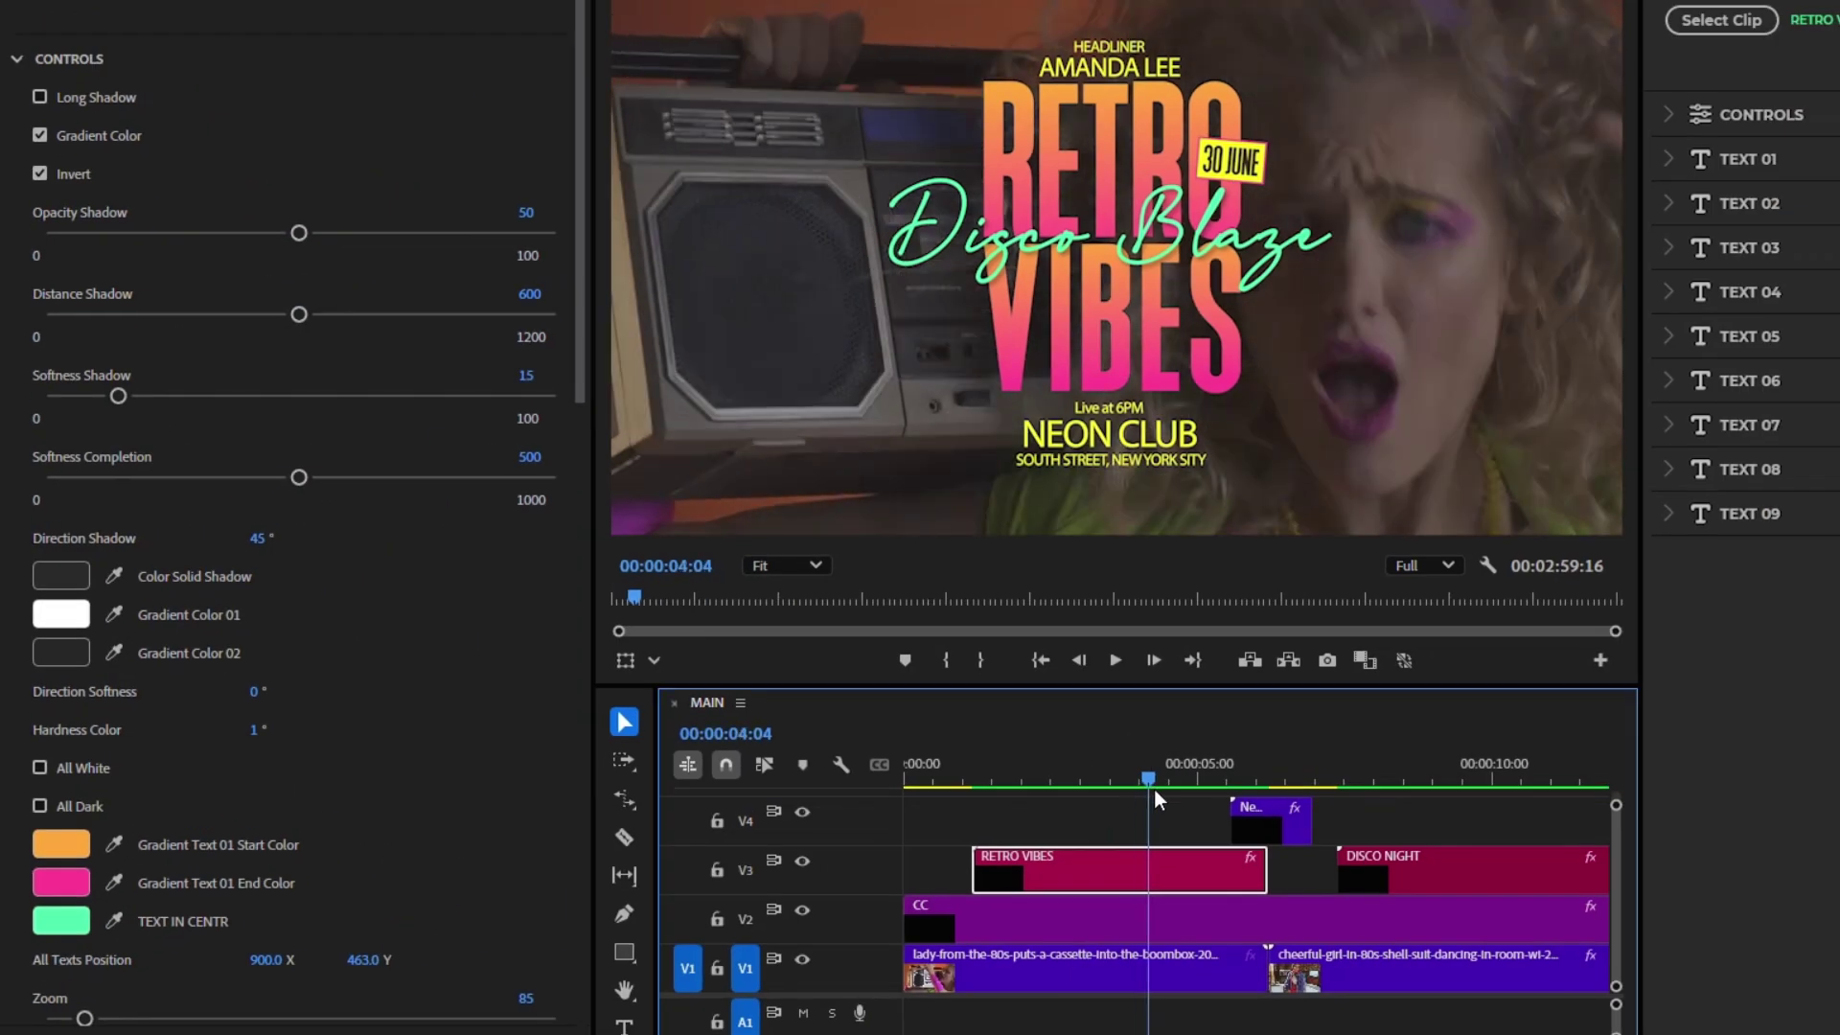
- Move to DISCO NIGHT, pick a new title gradient start colour, then return to RETRO VIBES
{"action": "left_click_drag", "start_coordinate": [1154, 788], "coordinate": [1523, 810]}
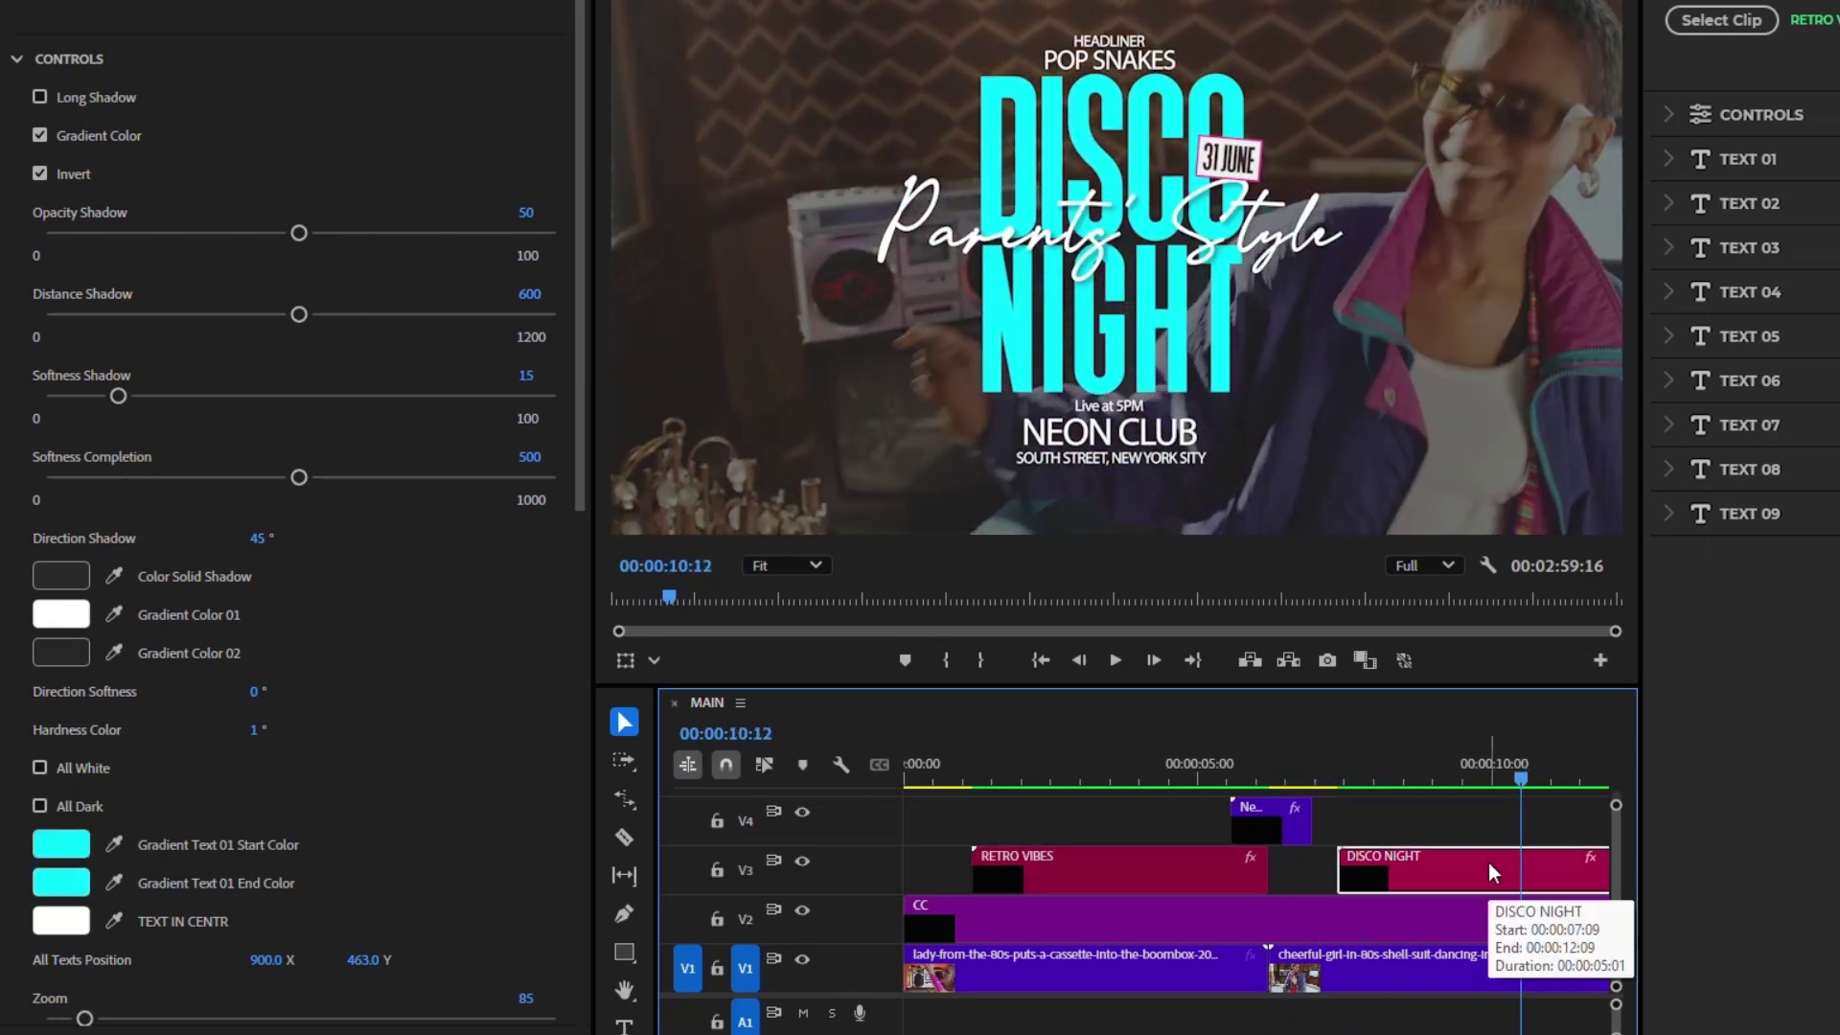
{"action": "left_click", "coordinate": [62, 845]}
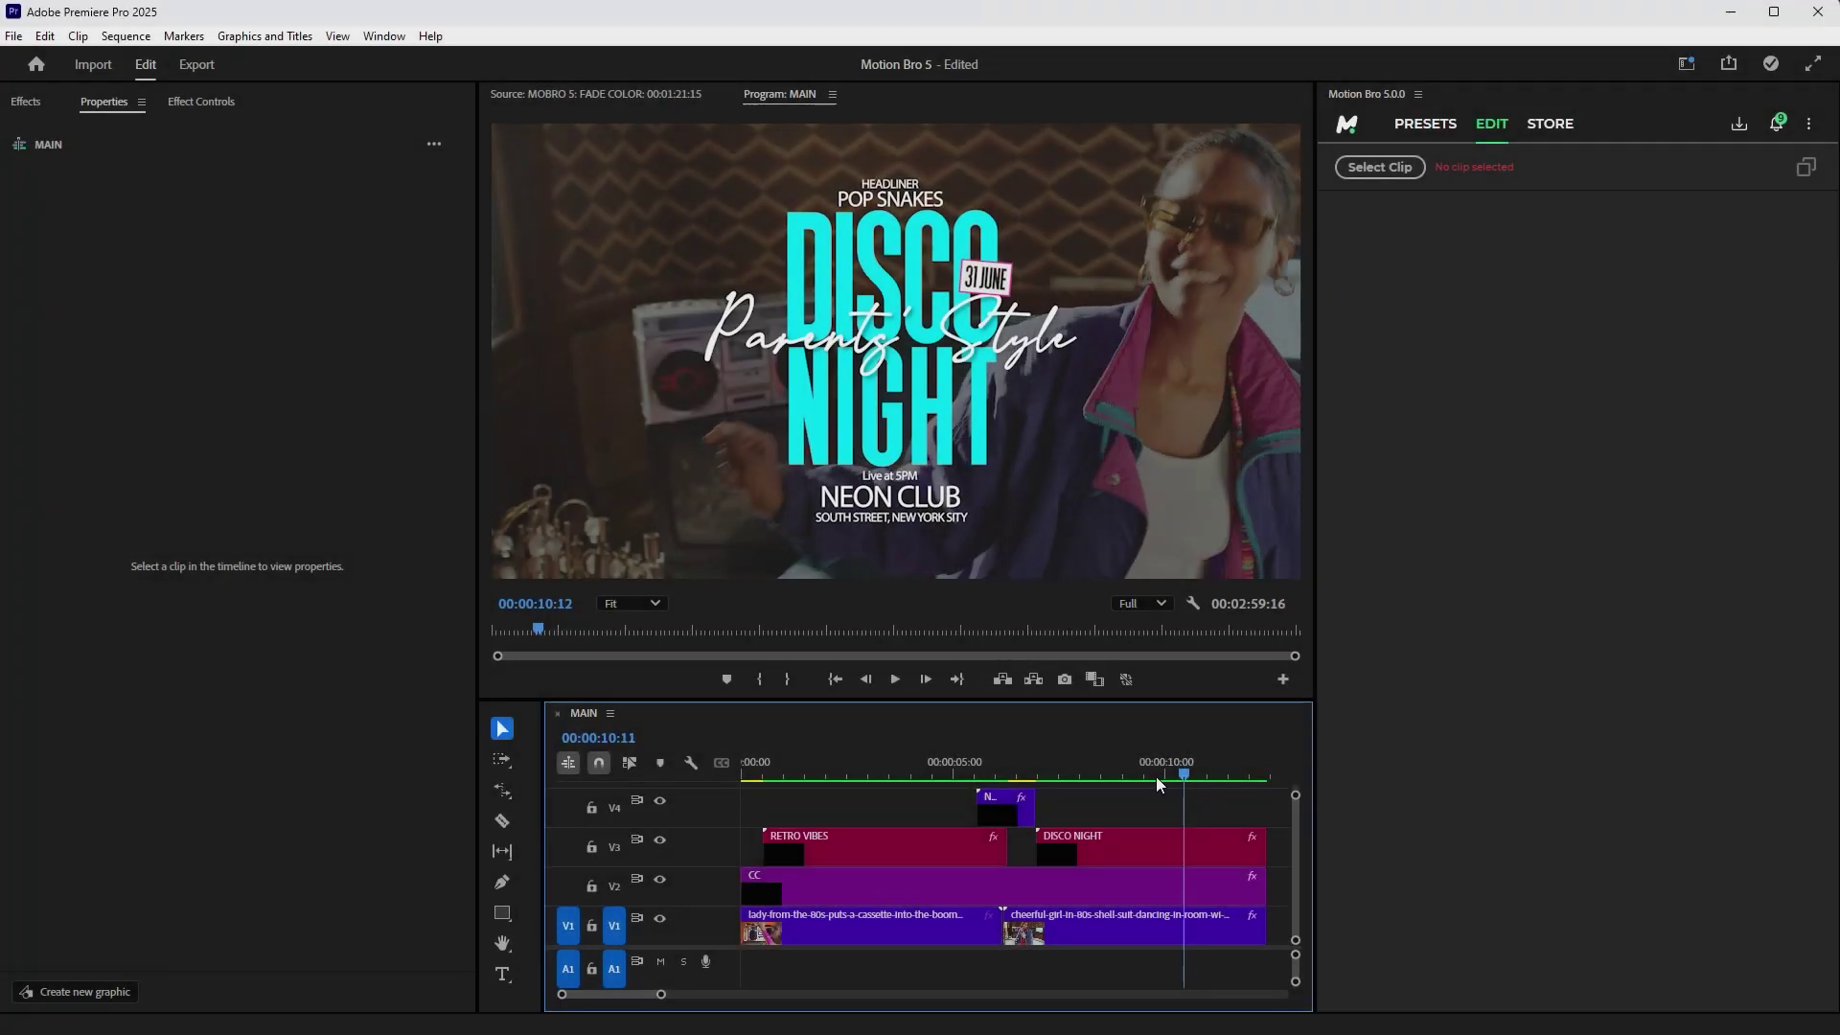
{"action": "left_click_drag", "start_coordinate": [849, 763], "coordinate": [834, 773]}
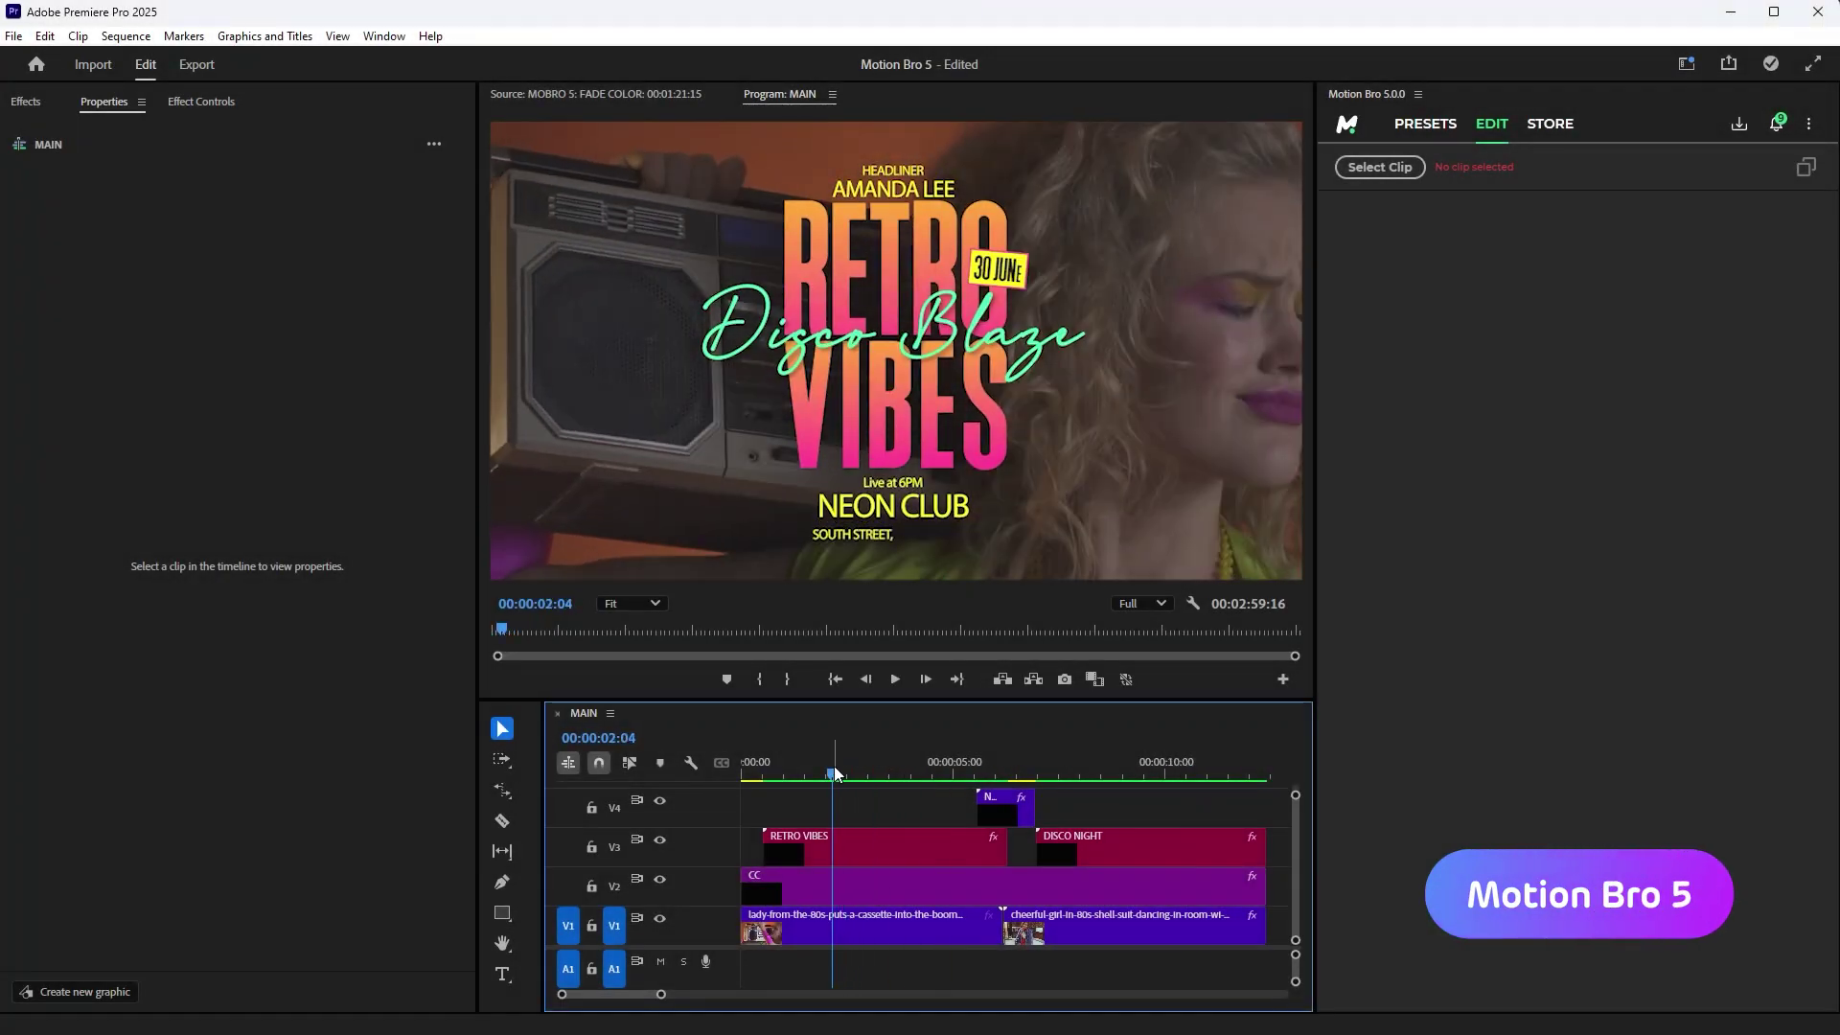
- Copy RETRO VIBES' gradient start, end, centre text and first text block colours onto DISCO NIGHT
{"action": "left_click", "coordinate": [855, 851]}
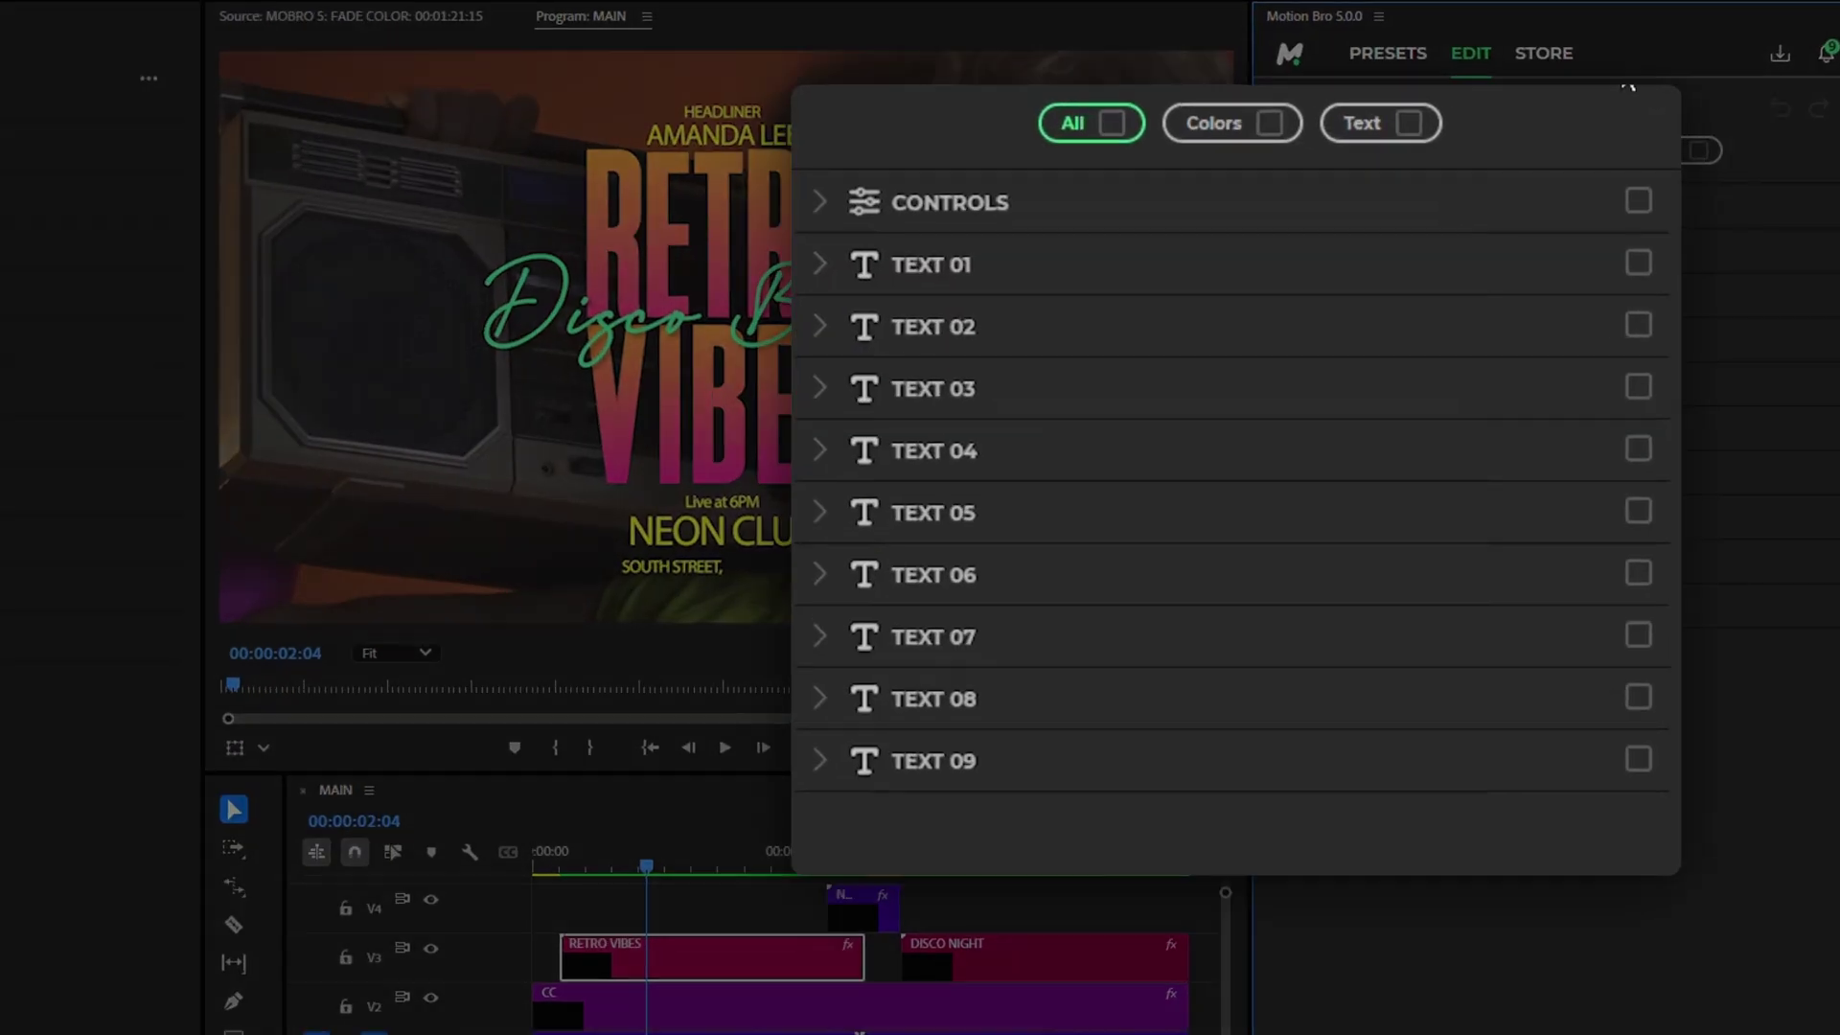
{"action": "left_click", "coordinate": [1215, 124]}
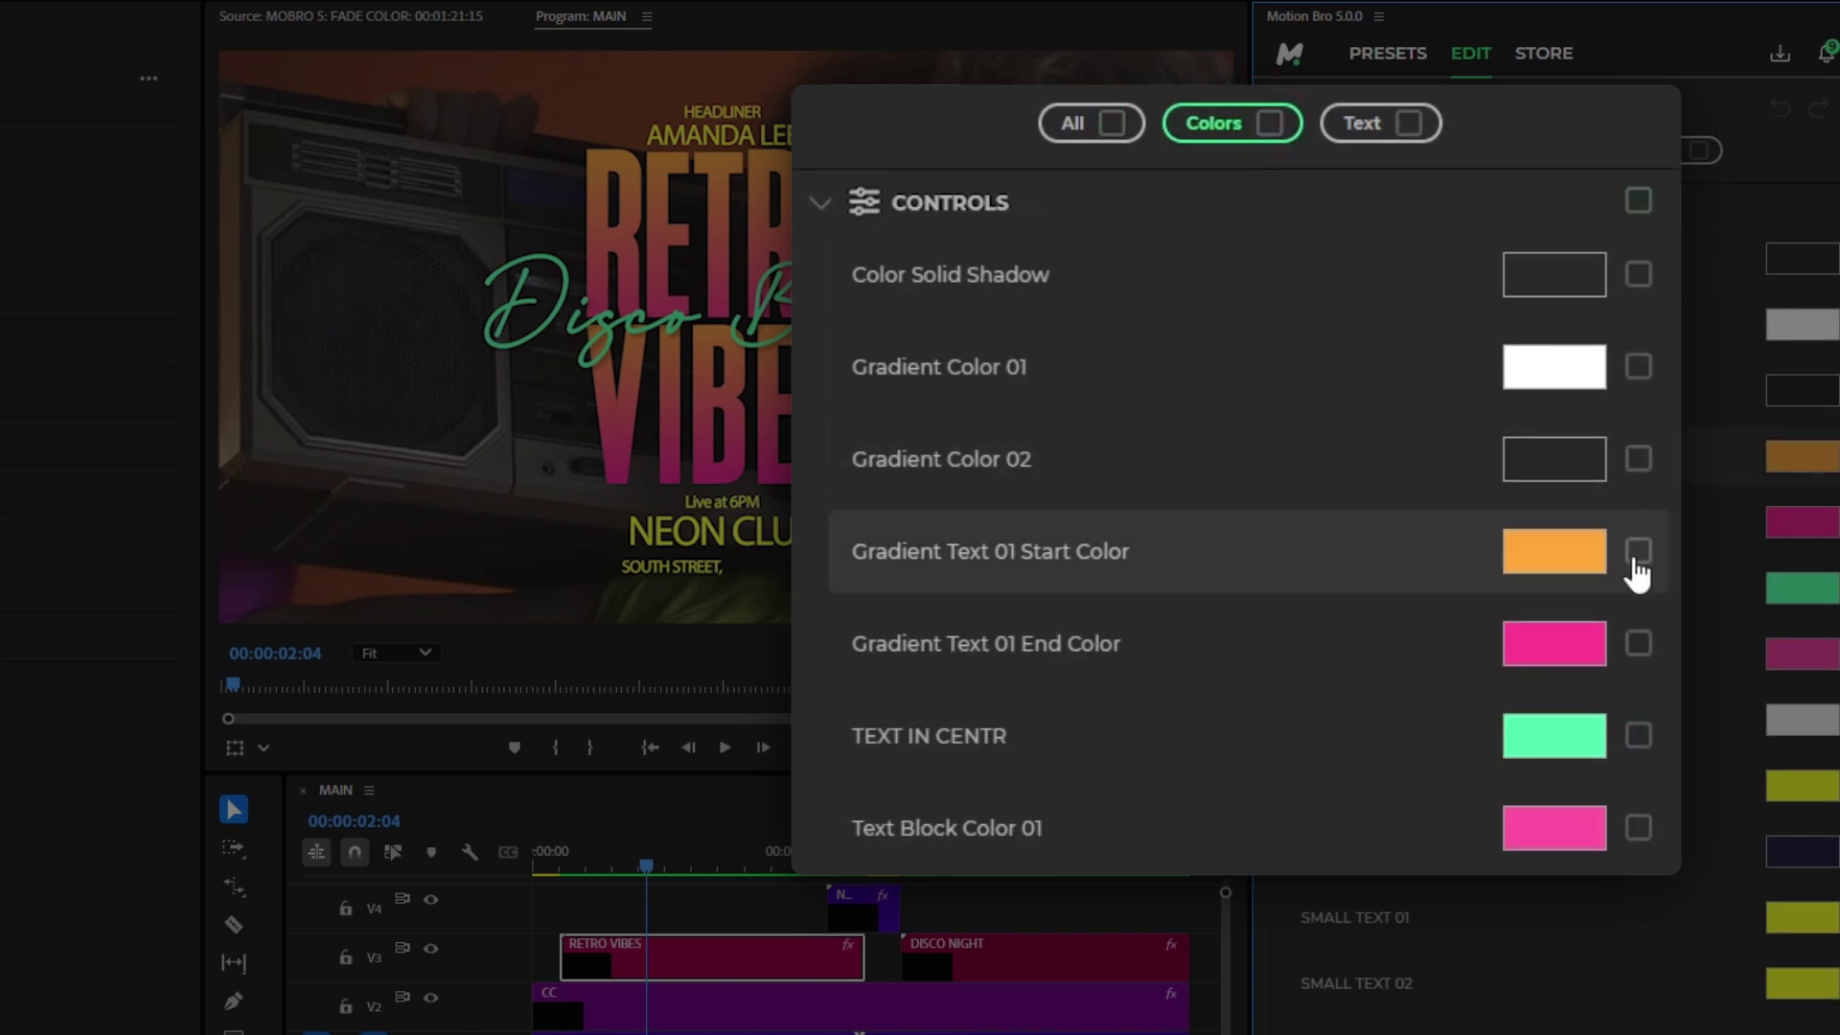
{"action": "left_click", "coordinate": [1639, 551]}
{"action": "left_click", "coordinate": [1639, 643]}
{"action": "left_click", "coordinate": [1639, 735]}
{"action": "left_click", "coordinate": [1639, 828]}
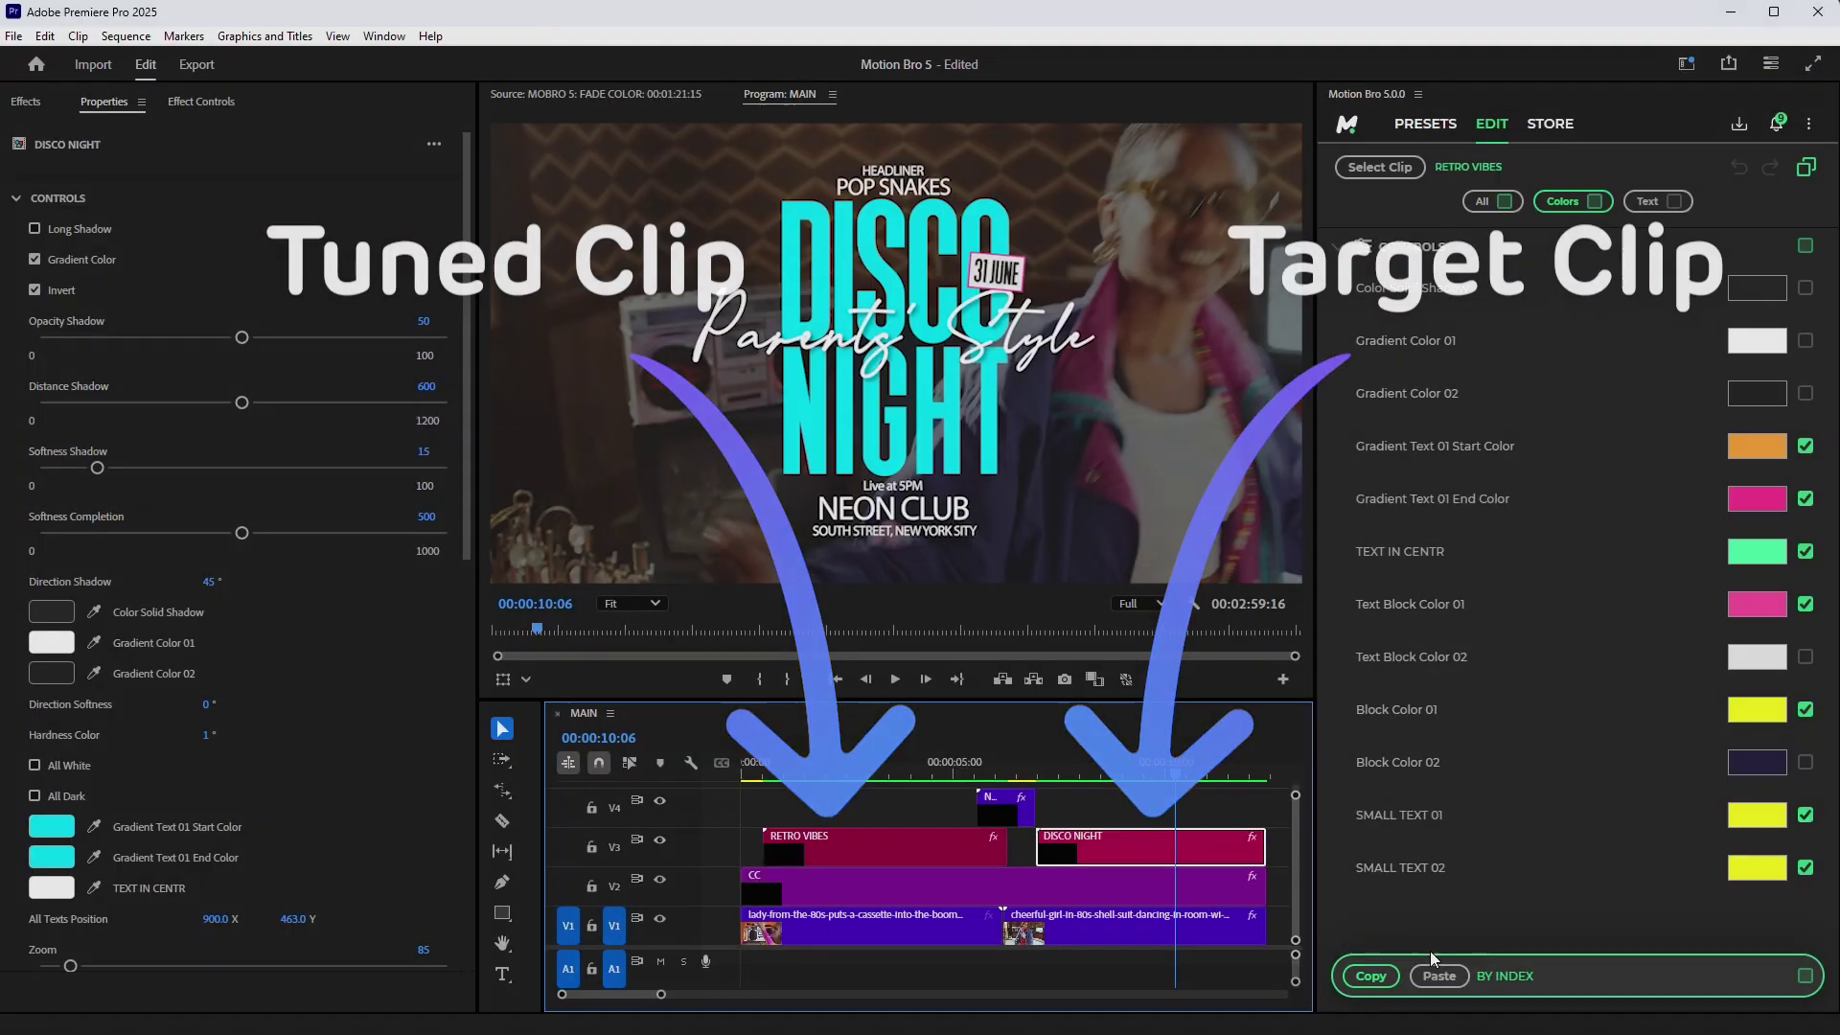
{"action": "left_click", "coordinate": [1438, 977]}
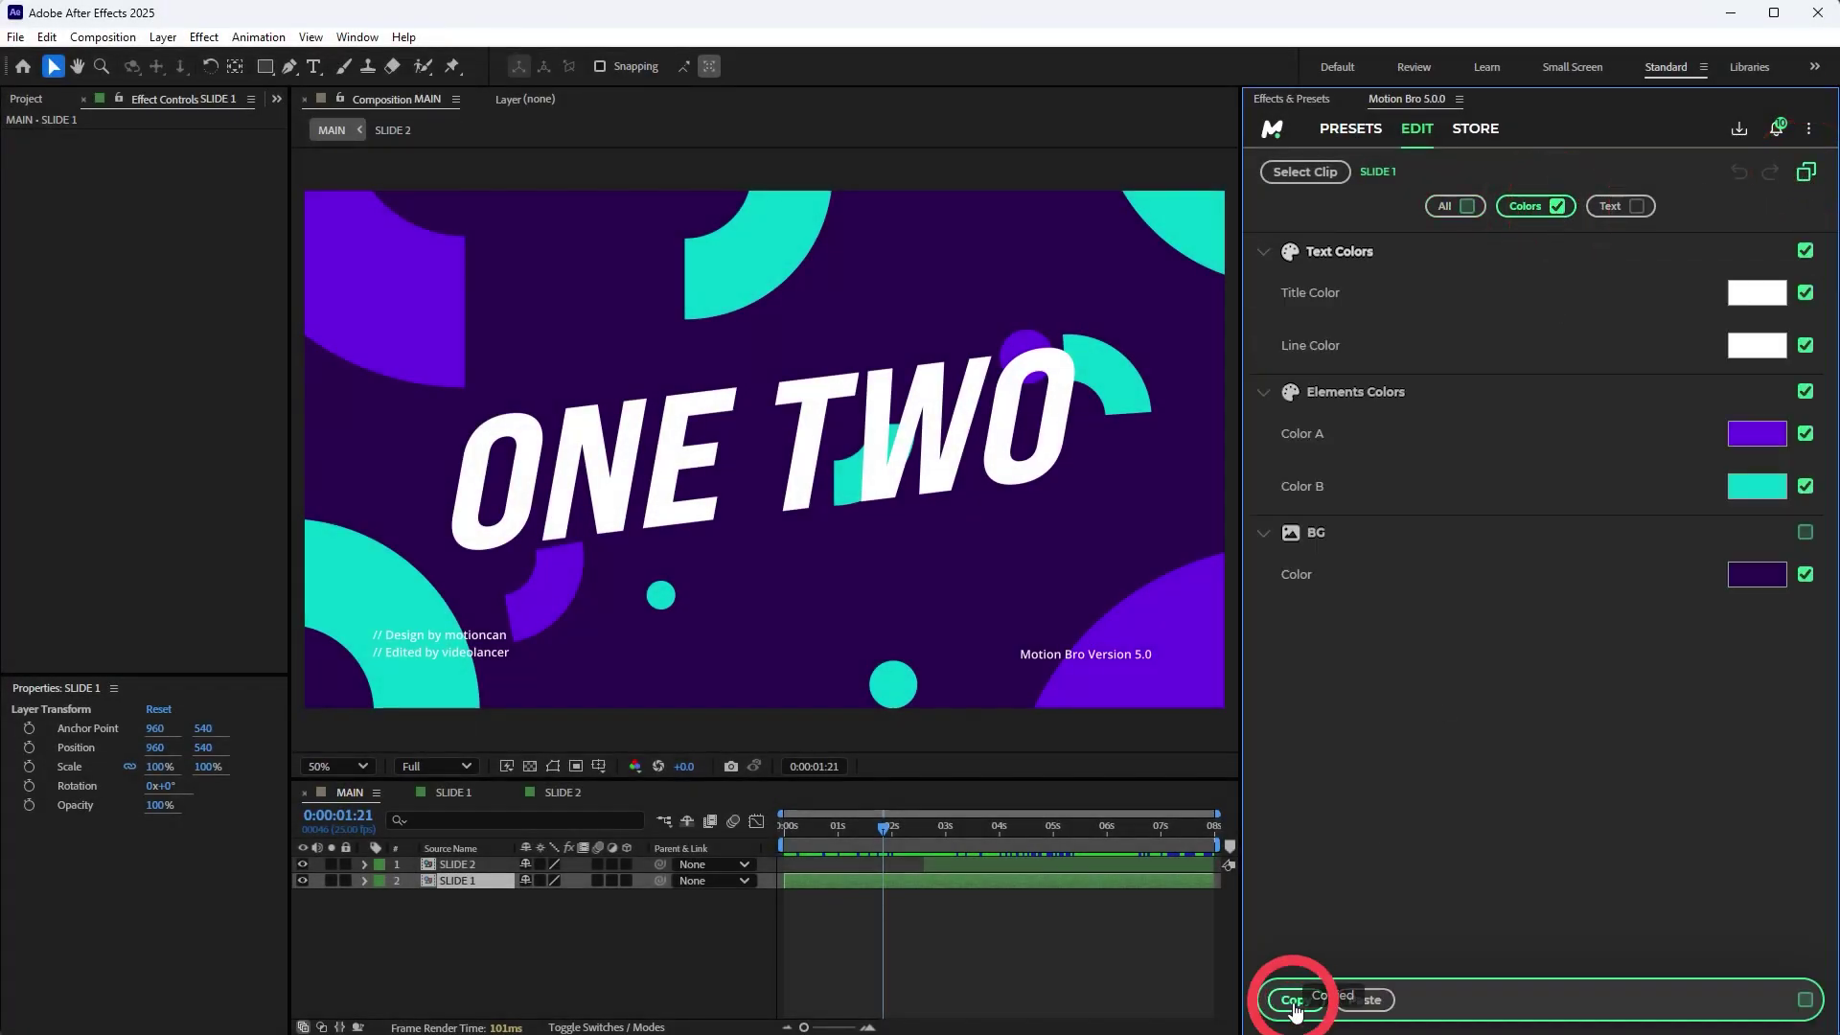
- Scrub the MAIN timeline forward to the THREE slide
{"action": "left_click_drag", "start_coordinate": [887, 832], "coordinate": [1080, 847]}
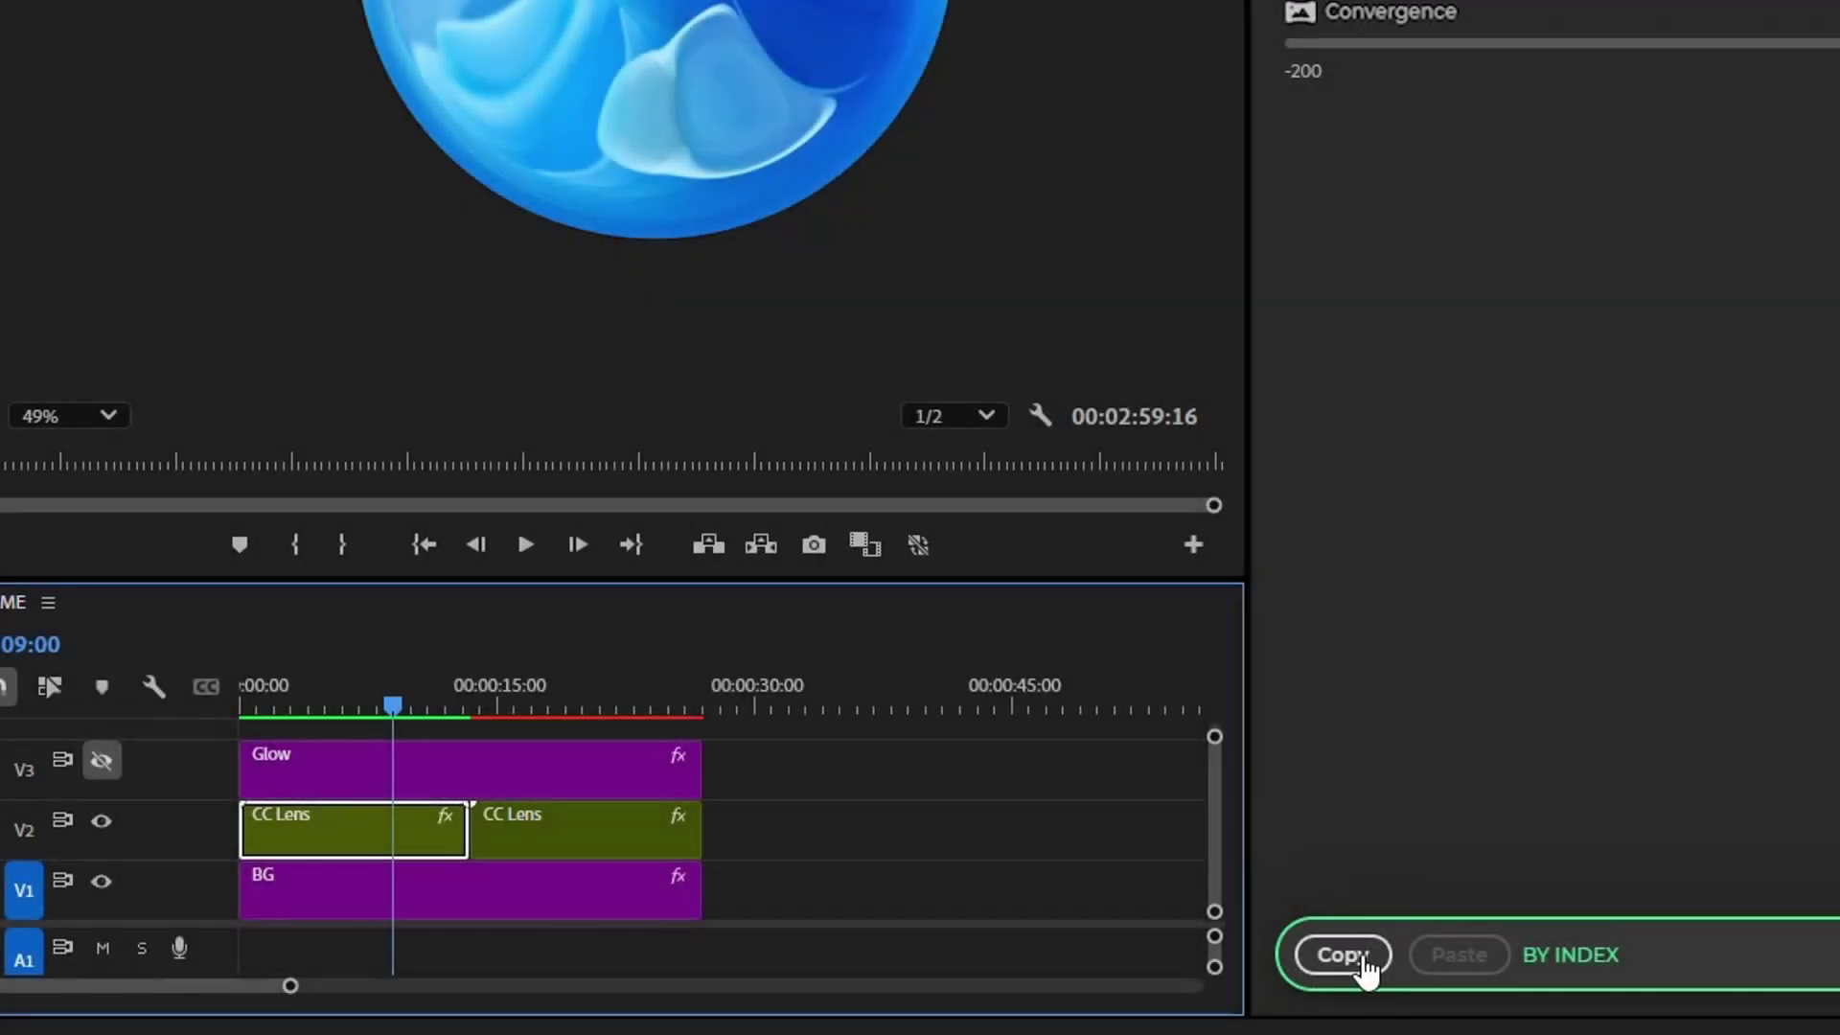
- Move the playhead to the second CC Lens clip and paste the copied lens settings onto it
{"action": "left_click_drag", "start_coordinate": [435, 745], "coordinate": [538, 749]}
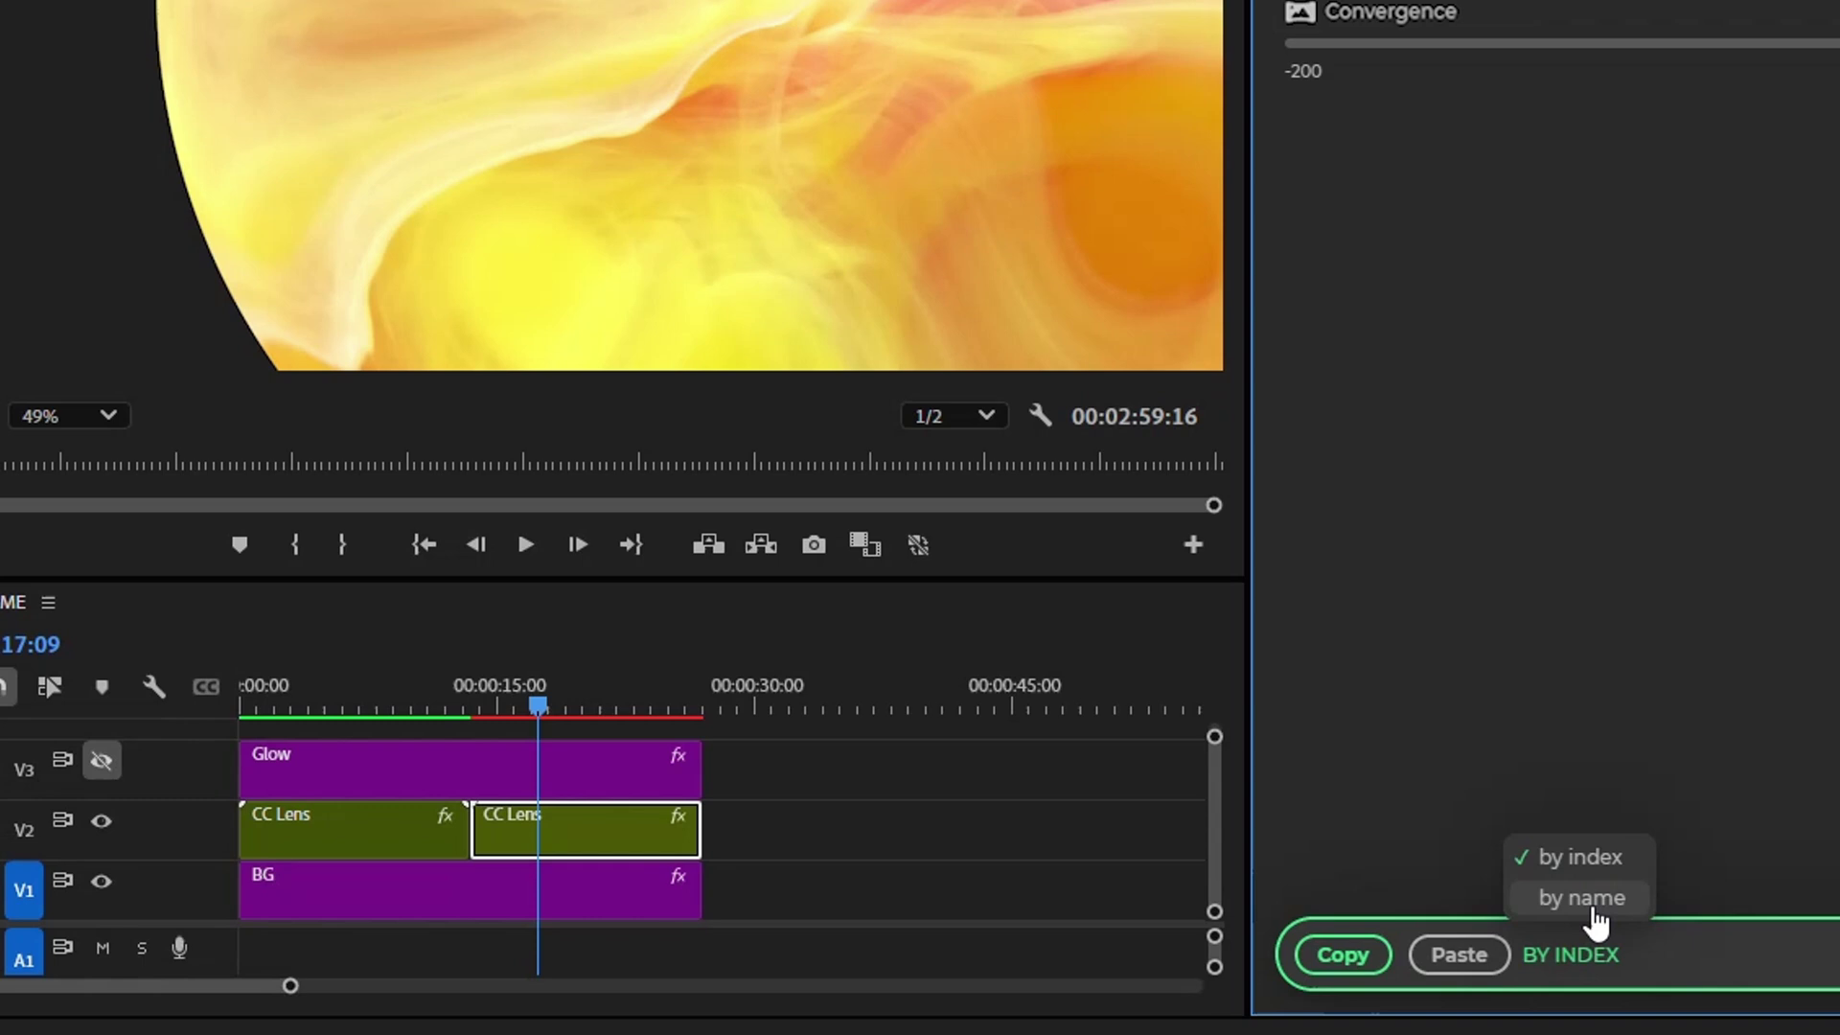
{"action": "left_click", "coordinate": [1458, 957]}
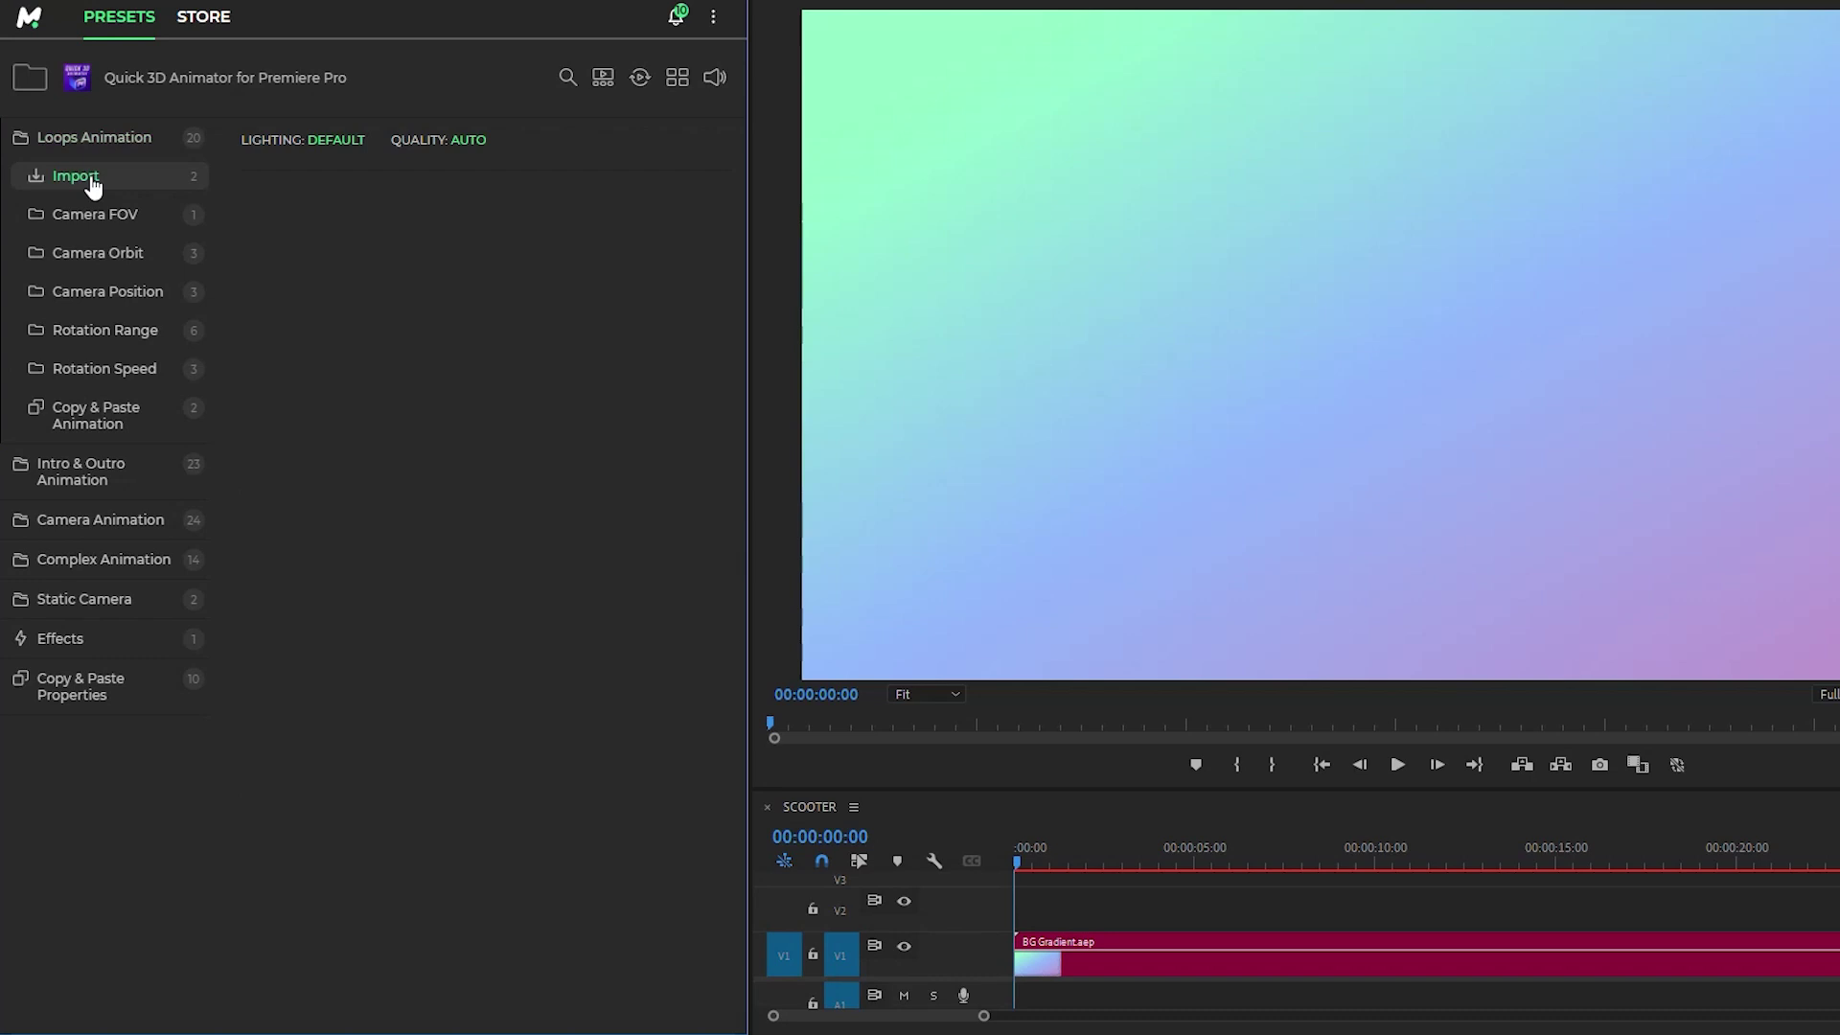
- Import Vino.glb with the Loop – Import GLB File preset
{"action": "left_click", "coordinate": [437, 257]}
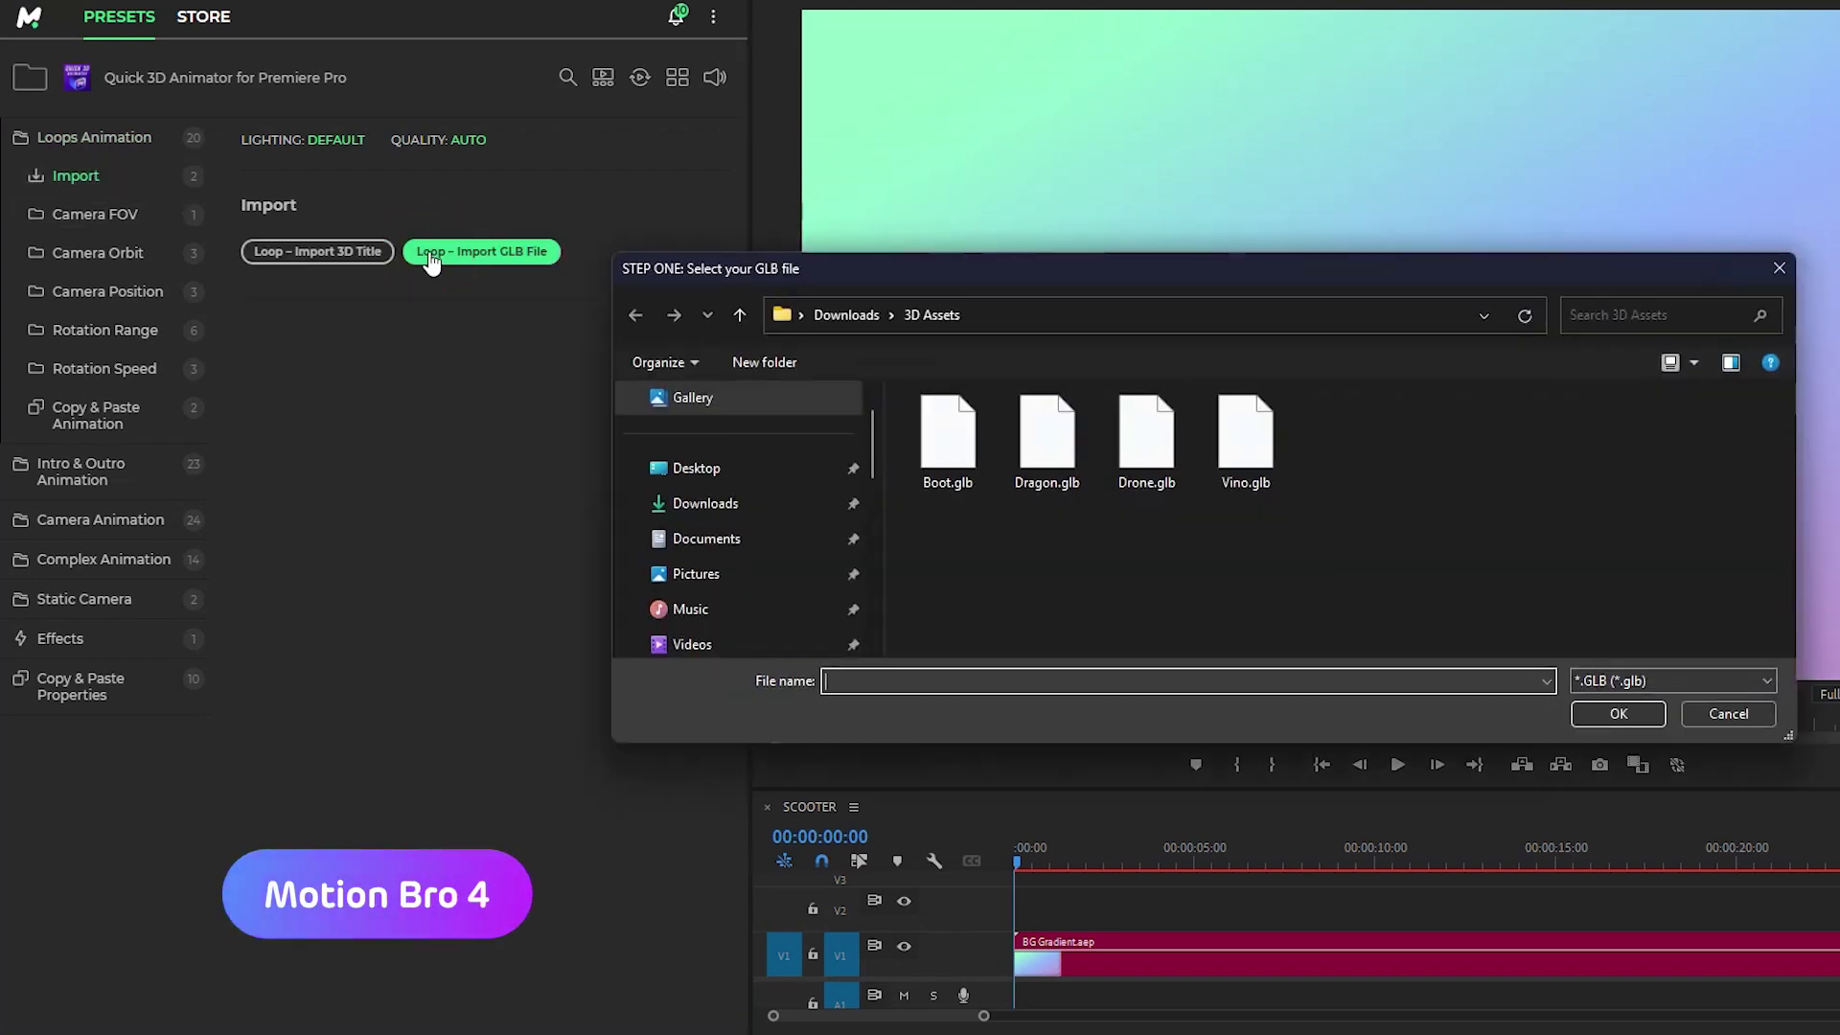
{"action": "double_click", "coordinate": [1242, 430]}
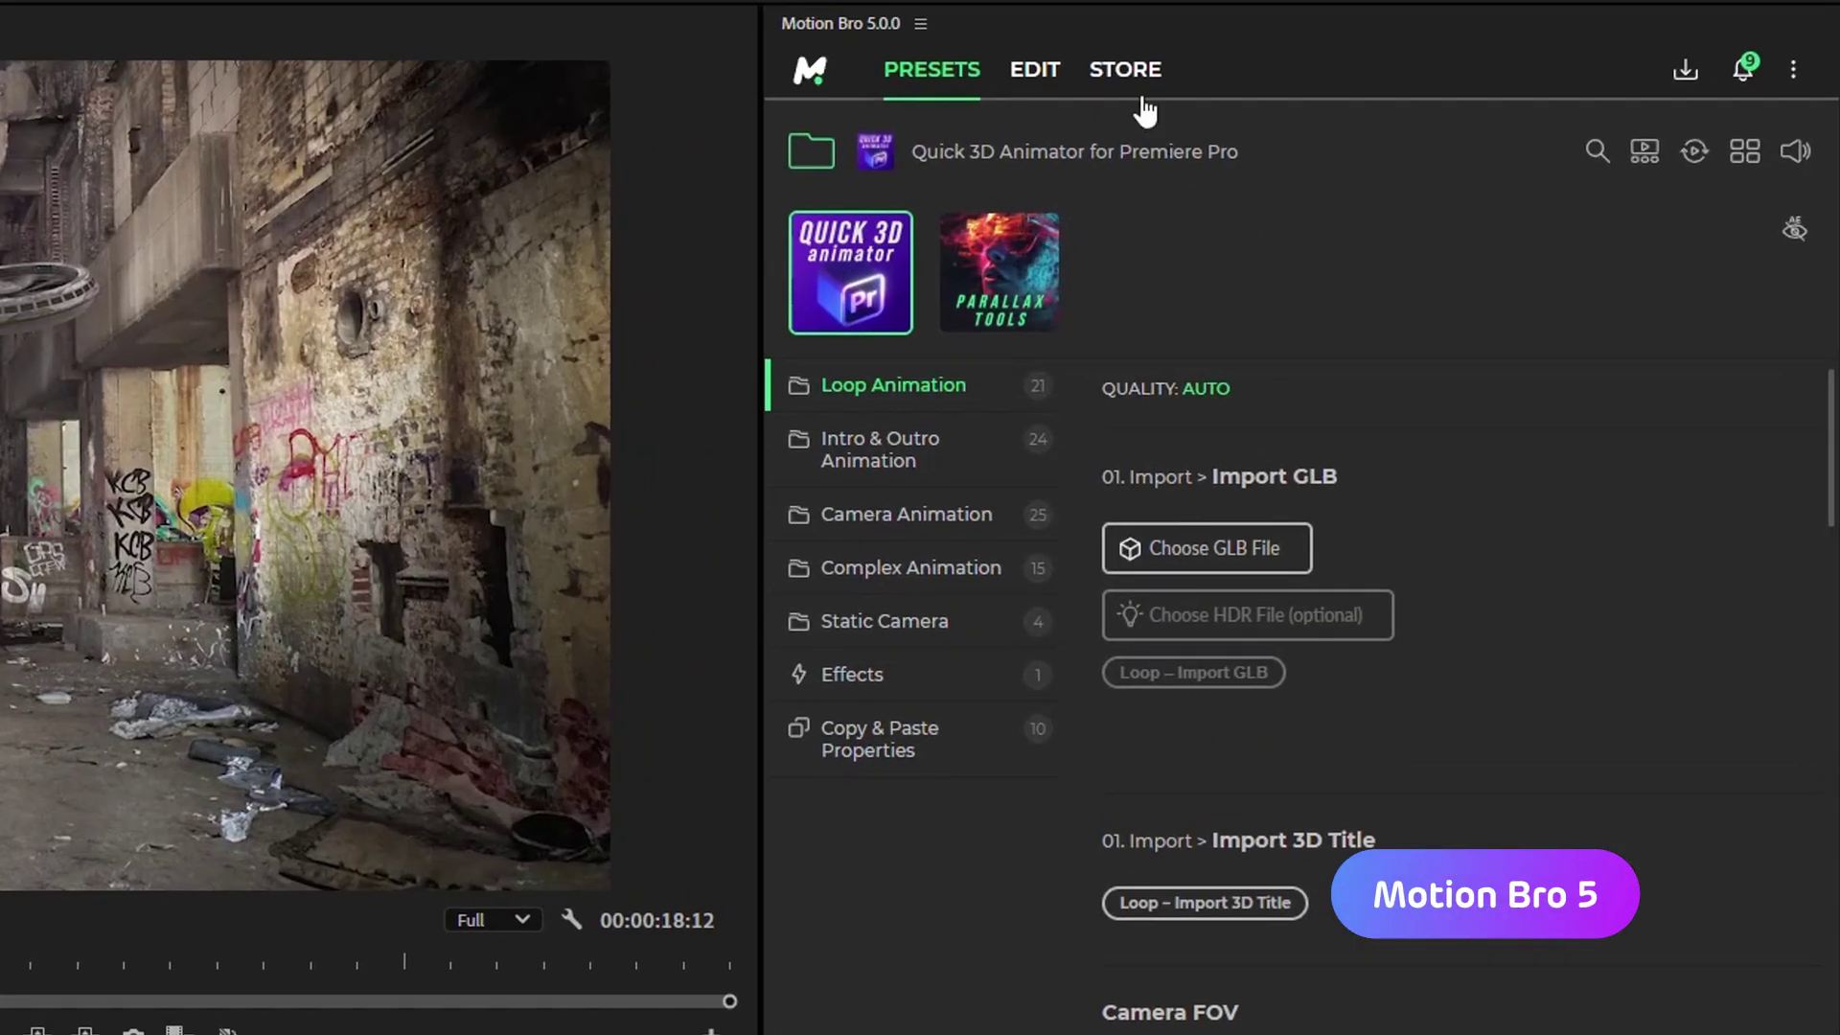
- Browse the Motion Bro store in a widened panel, filtered to Premiere Pro Tools products
{"action": "left_click", "coordinate": [1138, 84]}
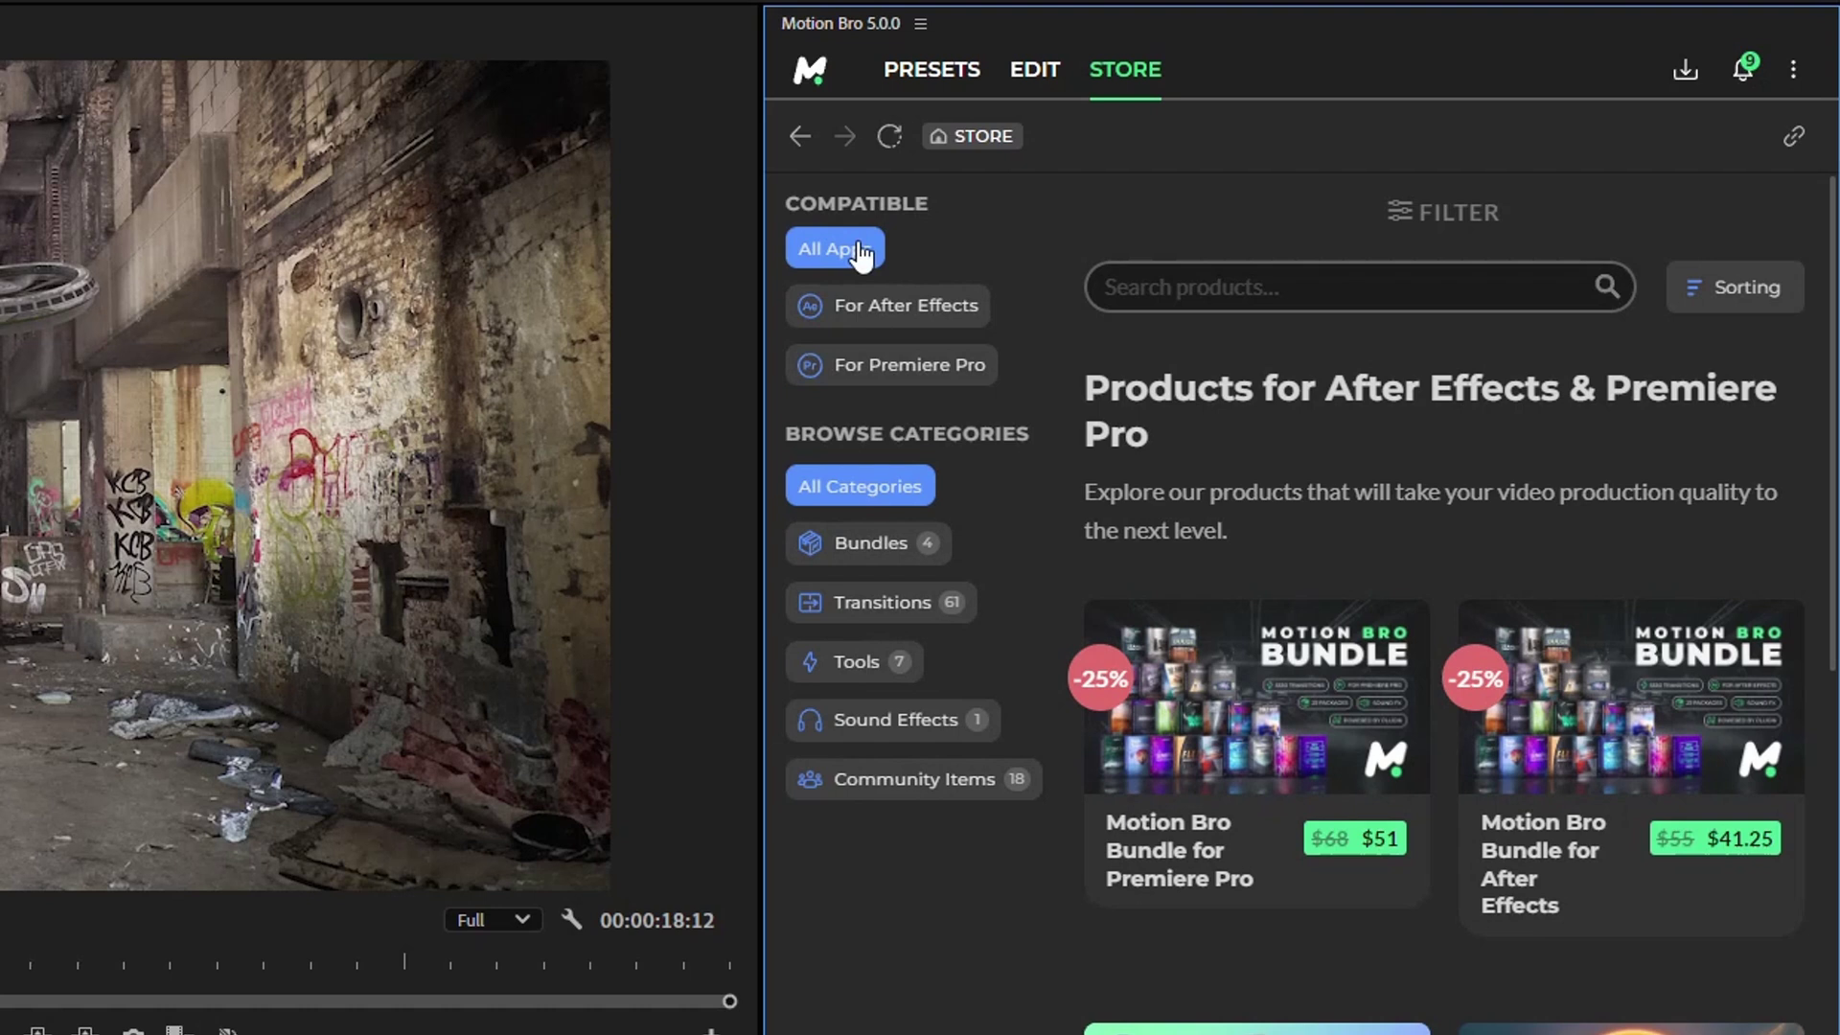
{"action": "left_click_drag", "start_coordinate": [769, 247], "coordinate": [191, 304]}
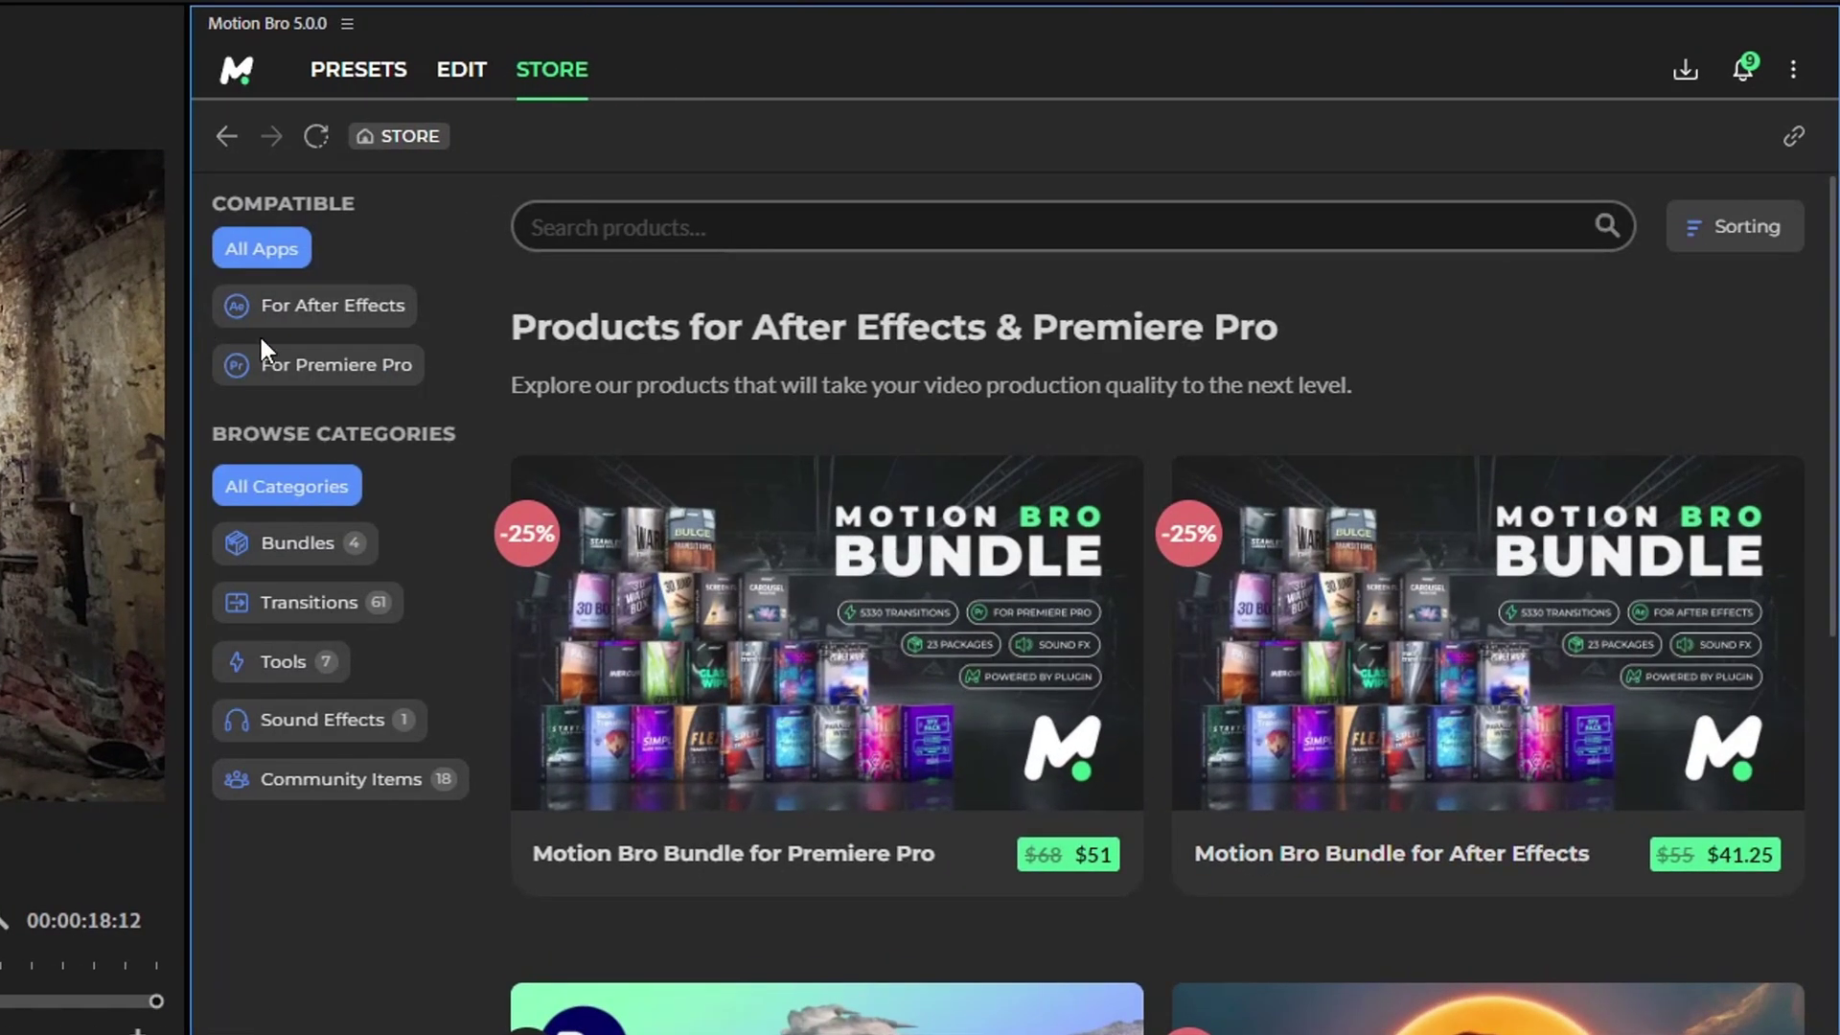
{"action": "left_click", "coordinate": [319, 364]}
{"action": "left_click", "coordinate": [293, 651]}
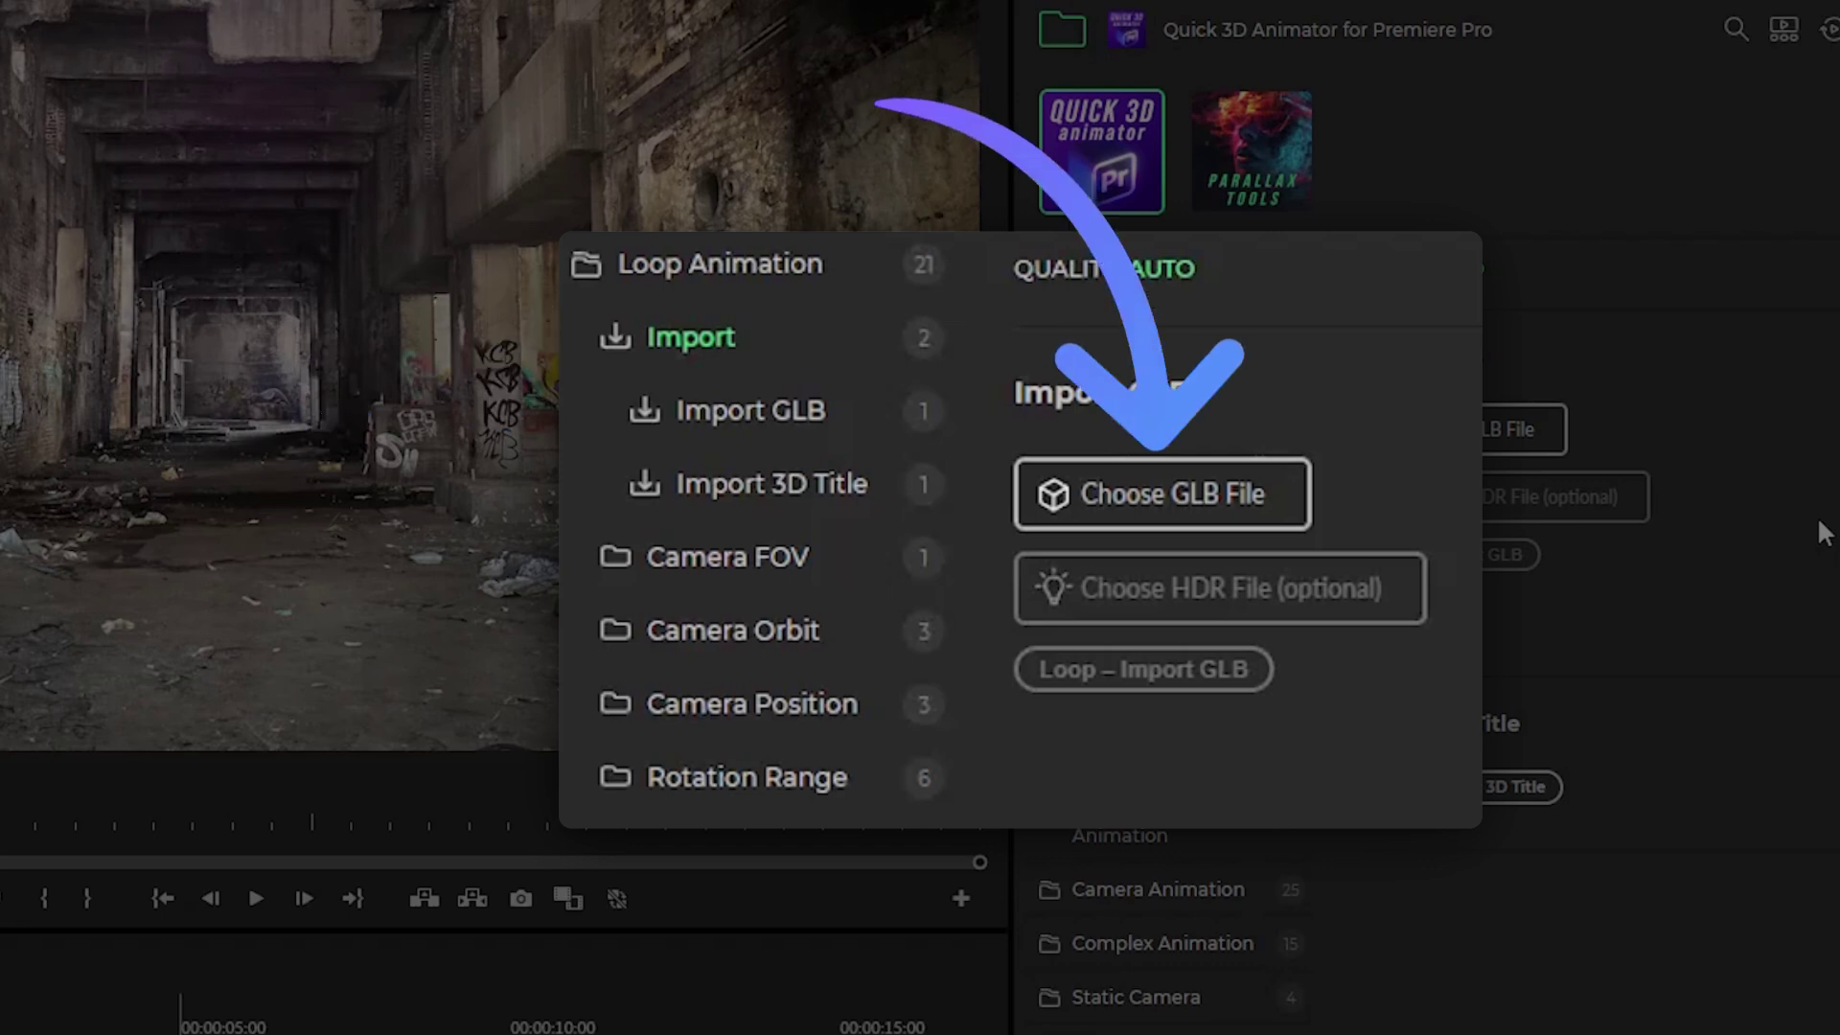
- Import the Drone.glb model lit by Abandoned.hdr as a looping 3D clip
{"action": "left_click", "coordinate": [1543, 431]}
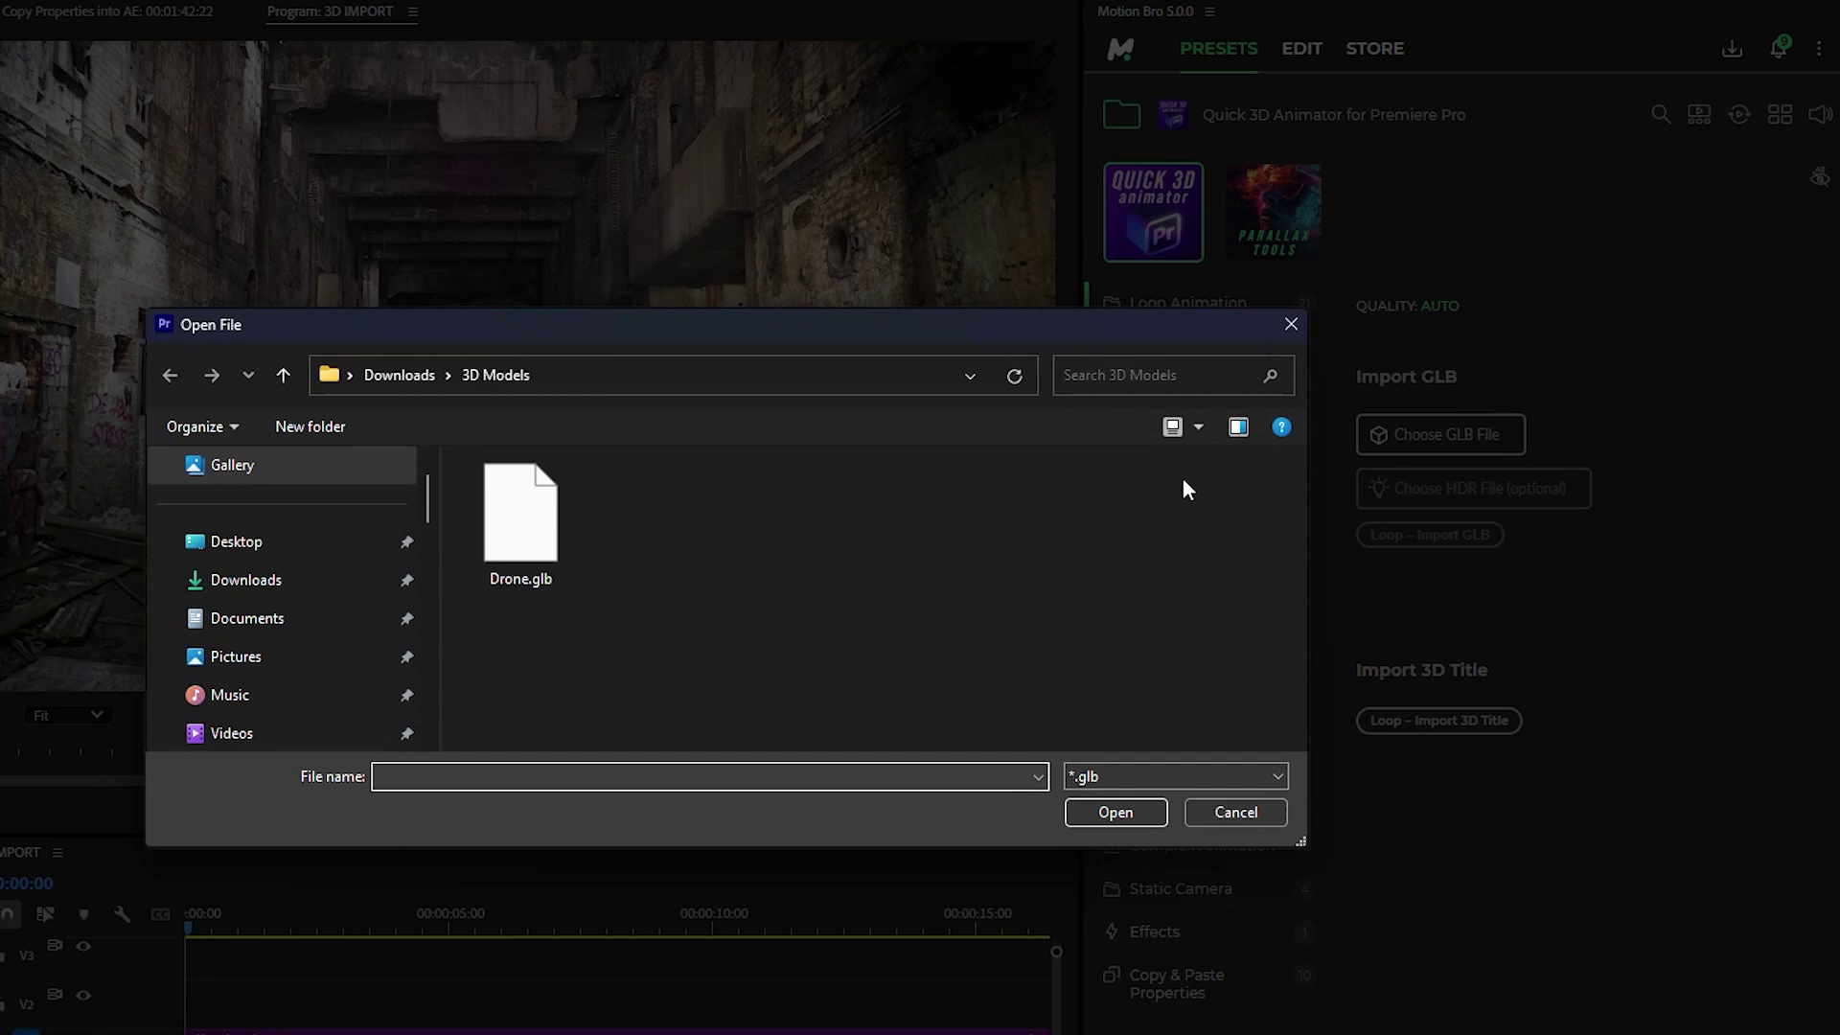
{"action": "left_click", "coordinate": [1099, 814]}
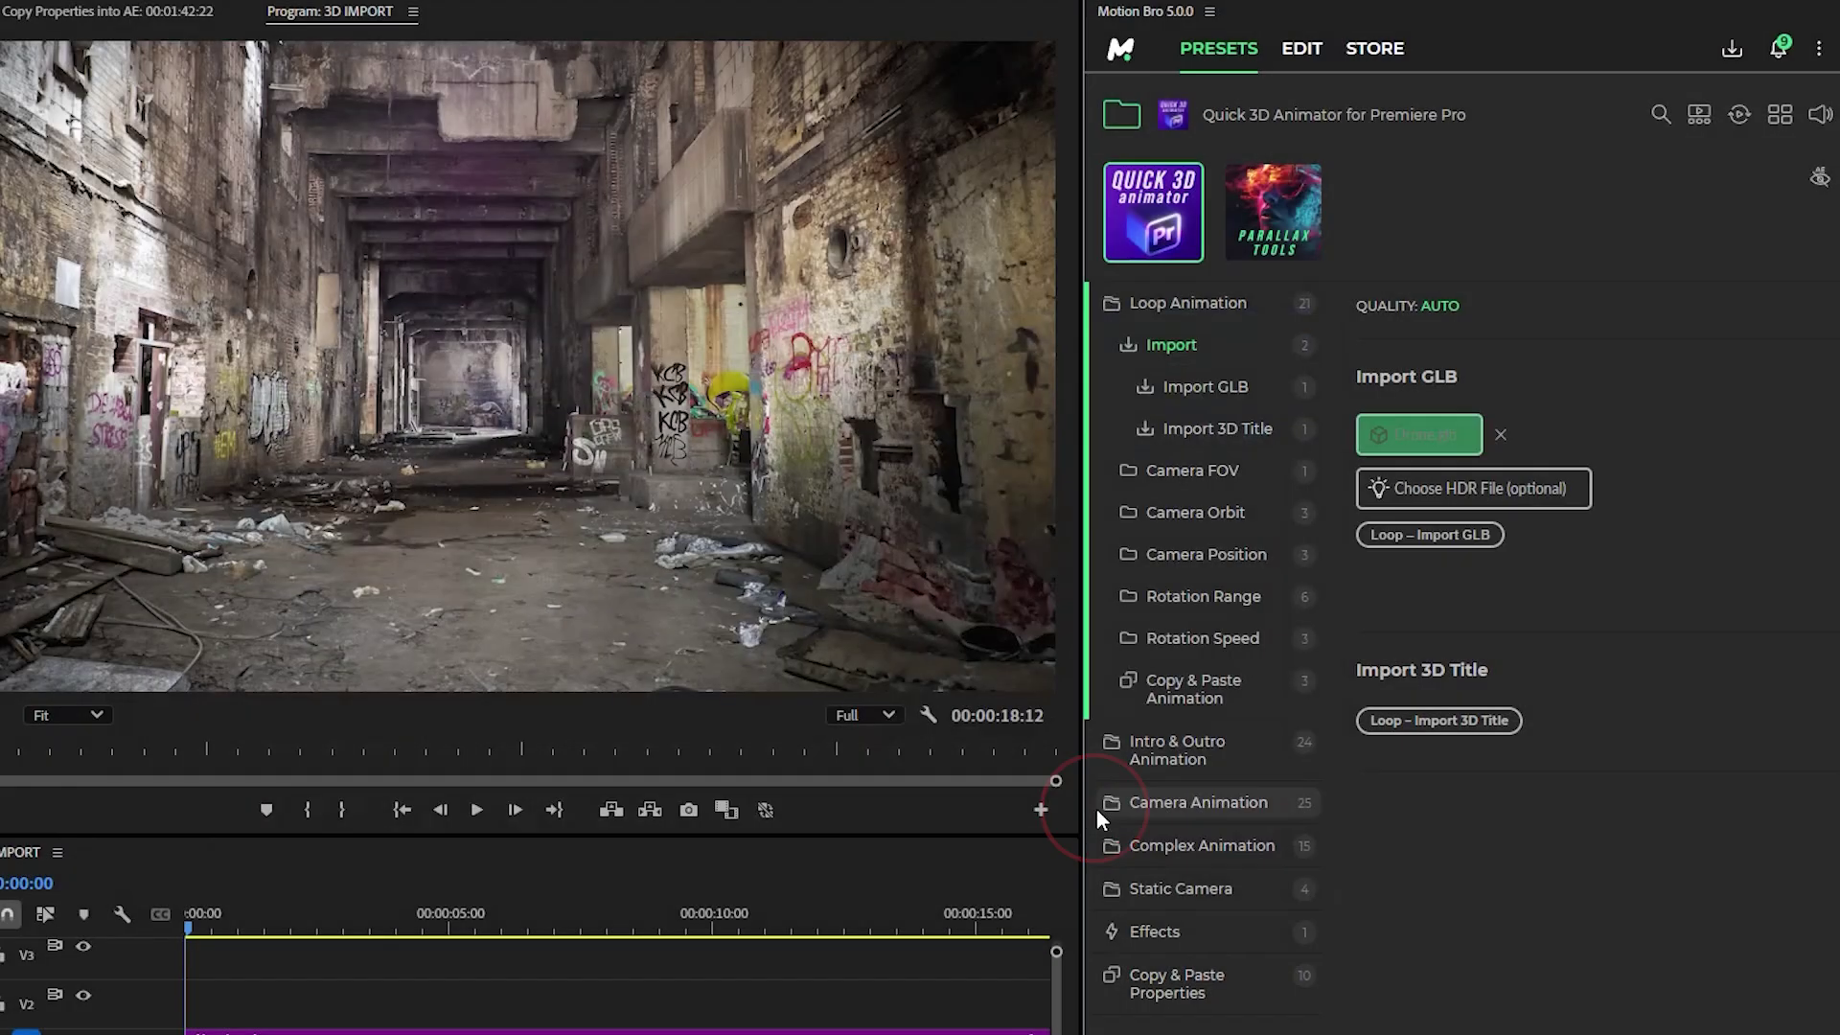
{"action": "left_click", "coordinate": [1527, 493]}
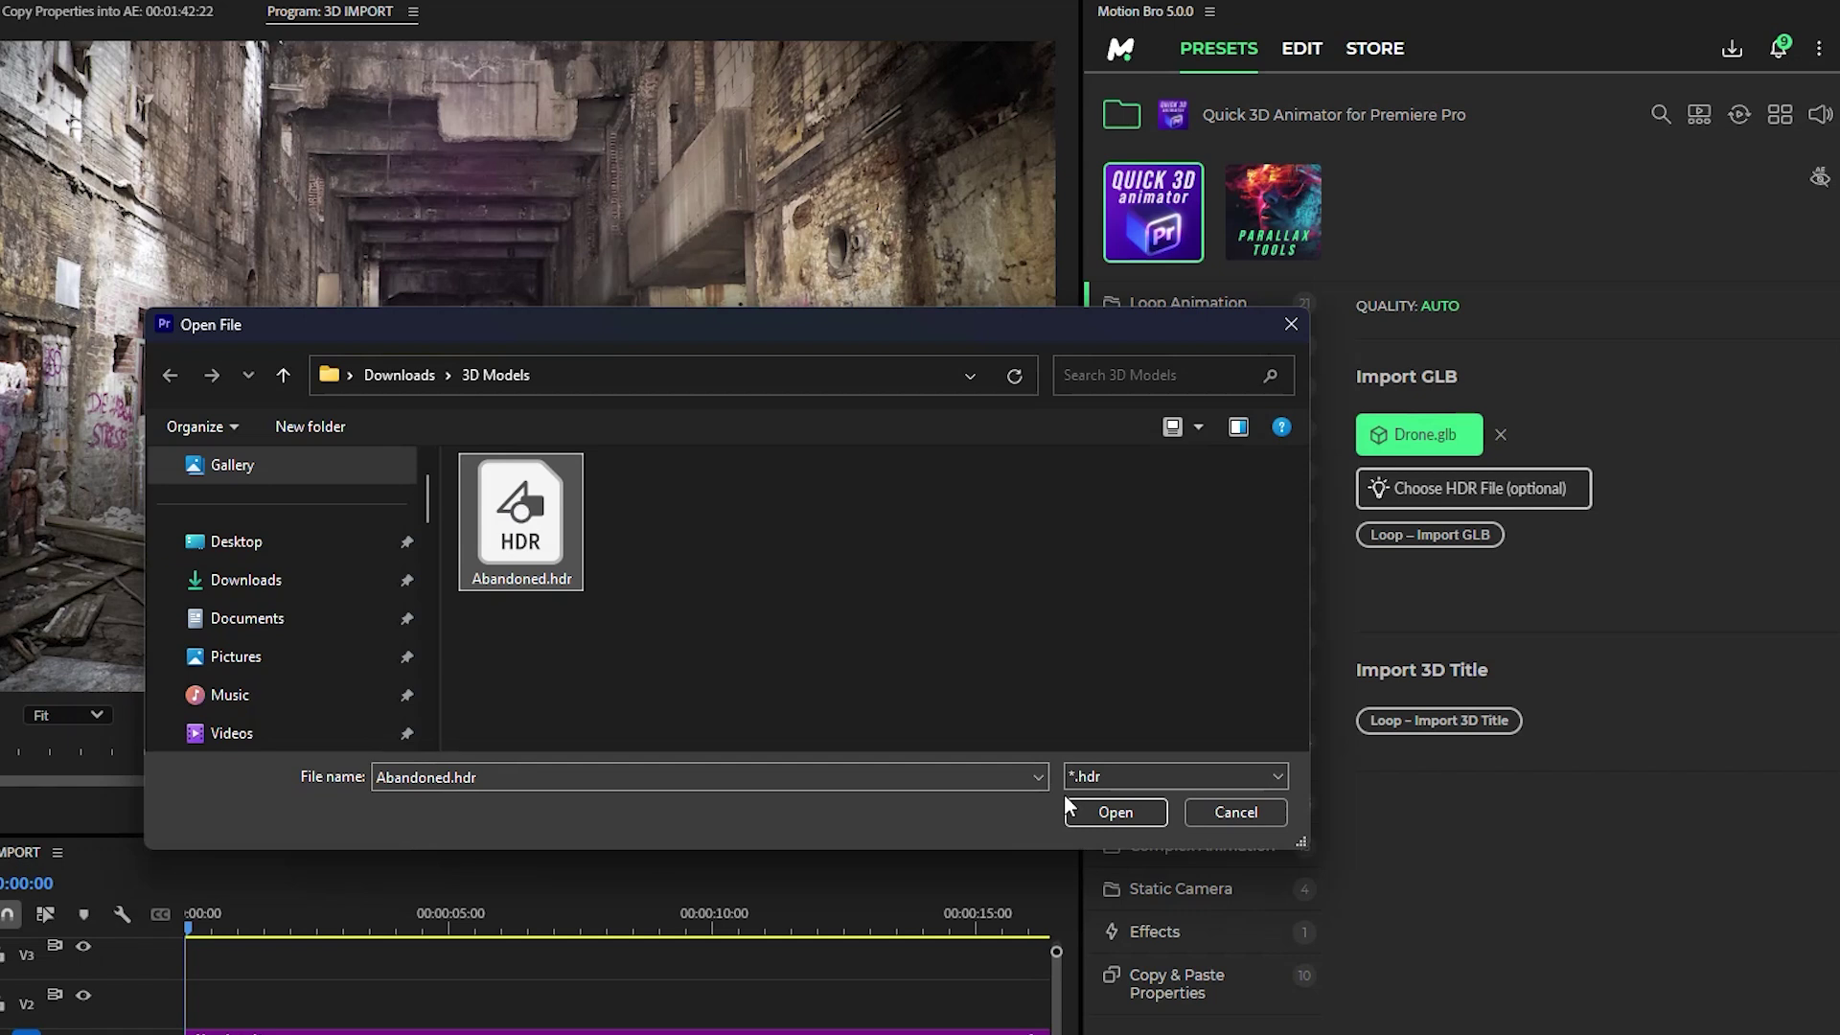
{"action": "left_click", "coordinate": [1087, 810]}
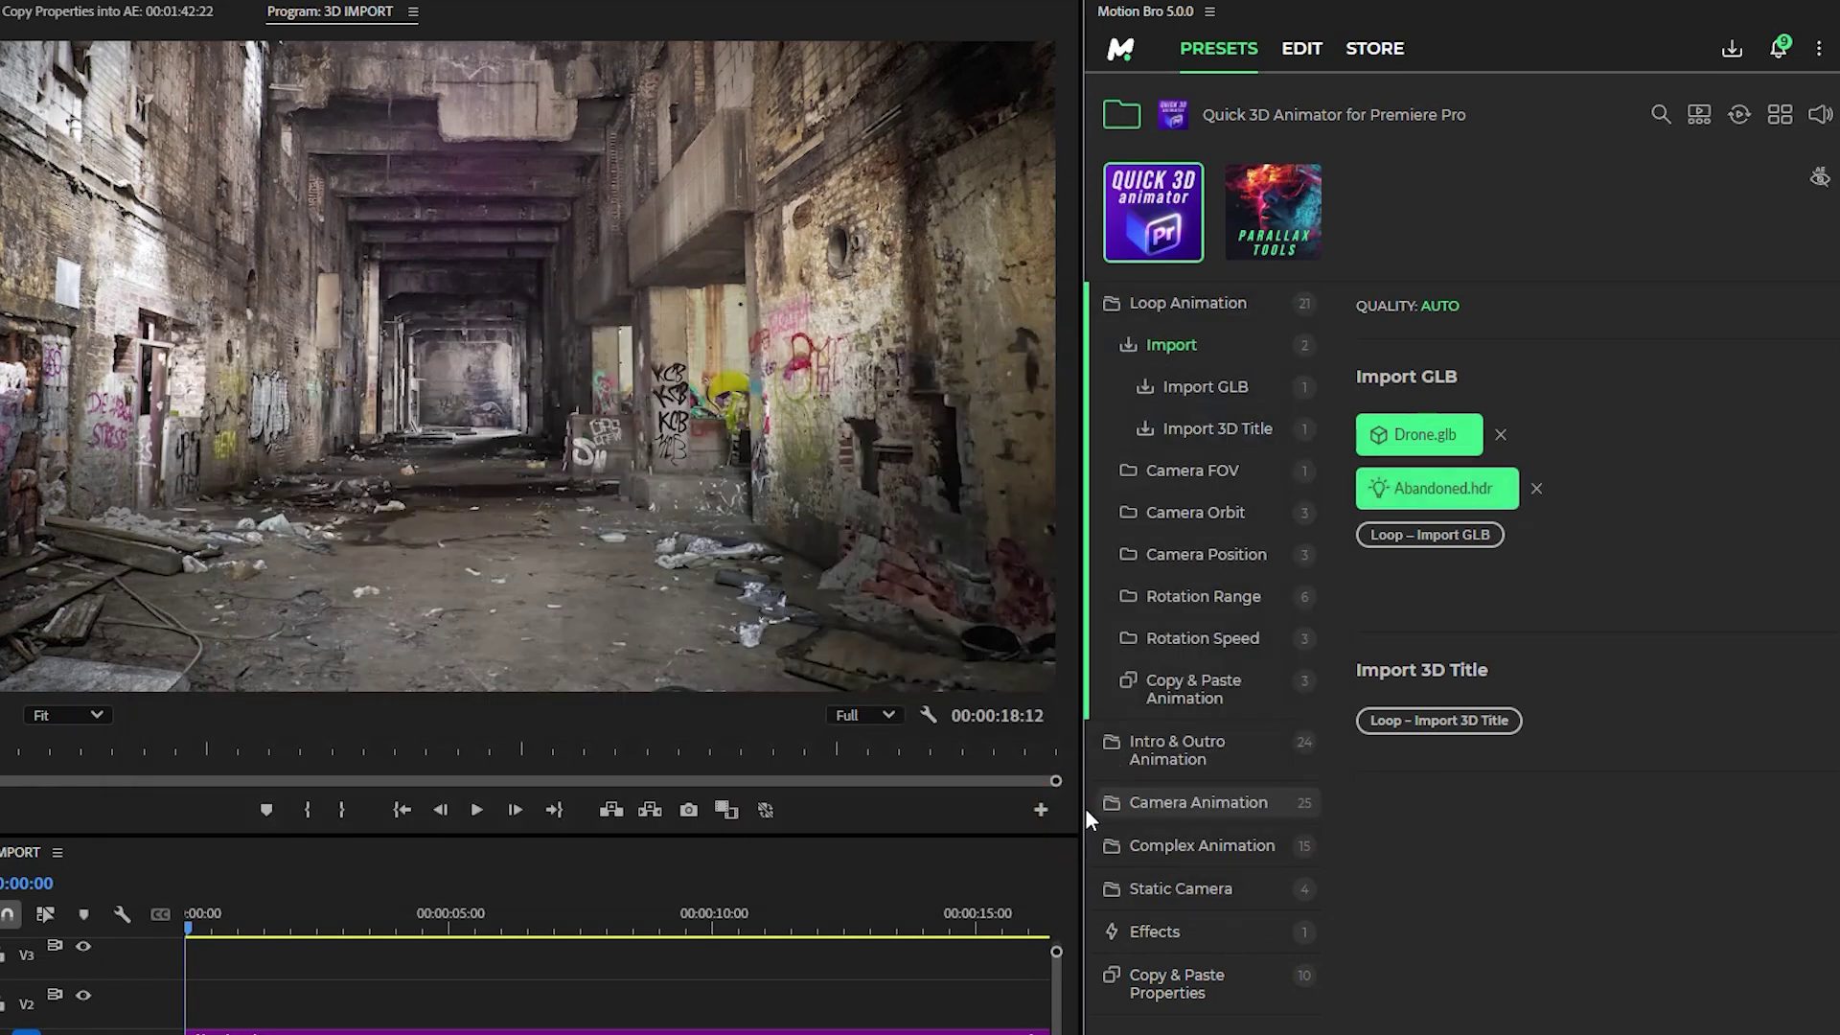
{"action": "left_click", "coordinate": [1420, 536]}
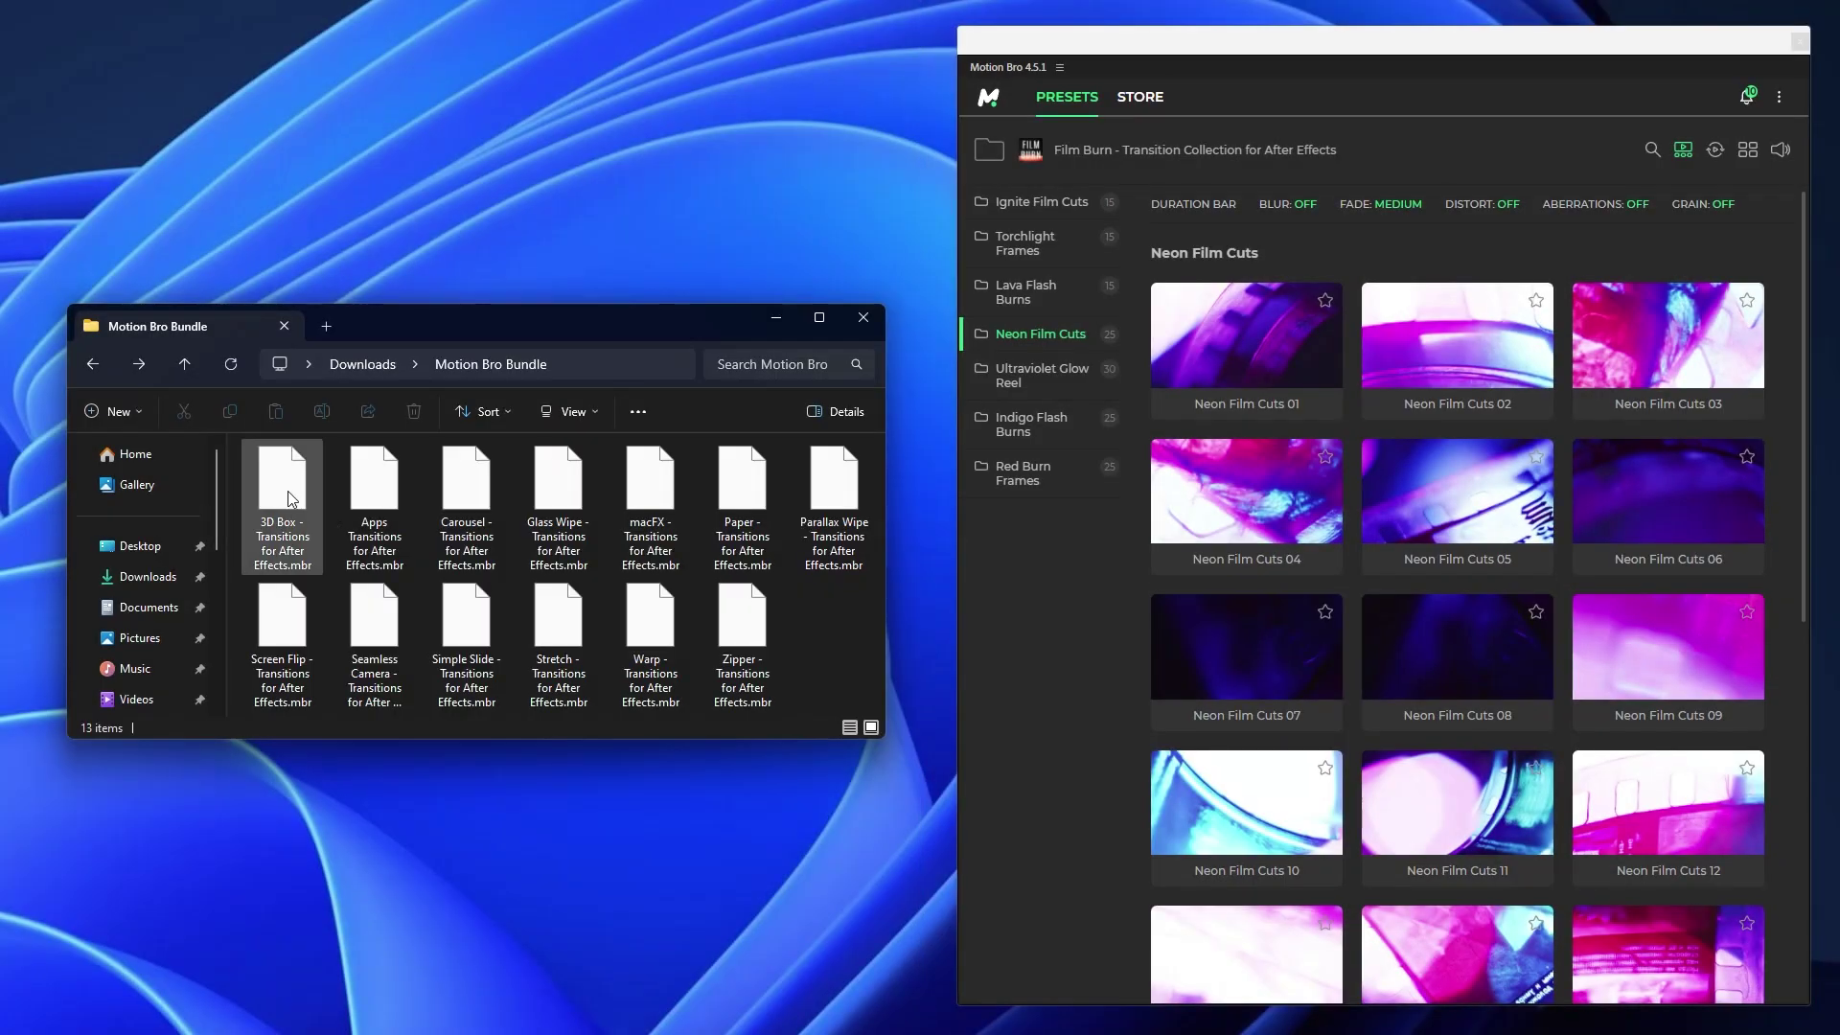
- Activate the 3D Box pack with the purchase code, then install and activate the Apps pack
{"action": "key", "text": "ctrl+v"}
{"action": "key", "text": "Return"}
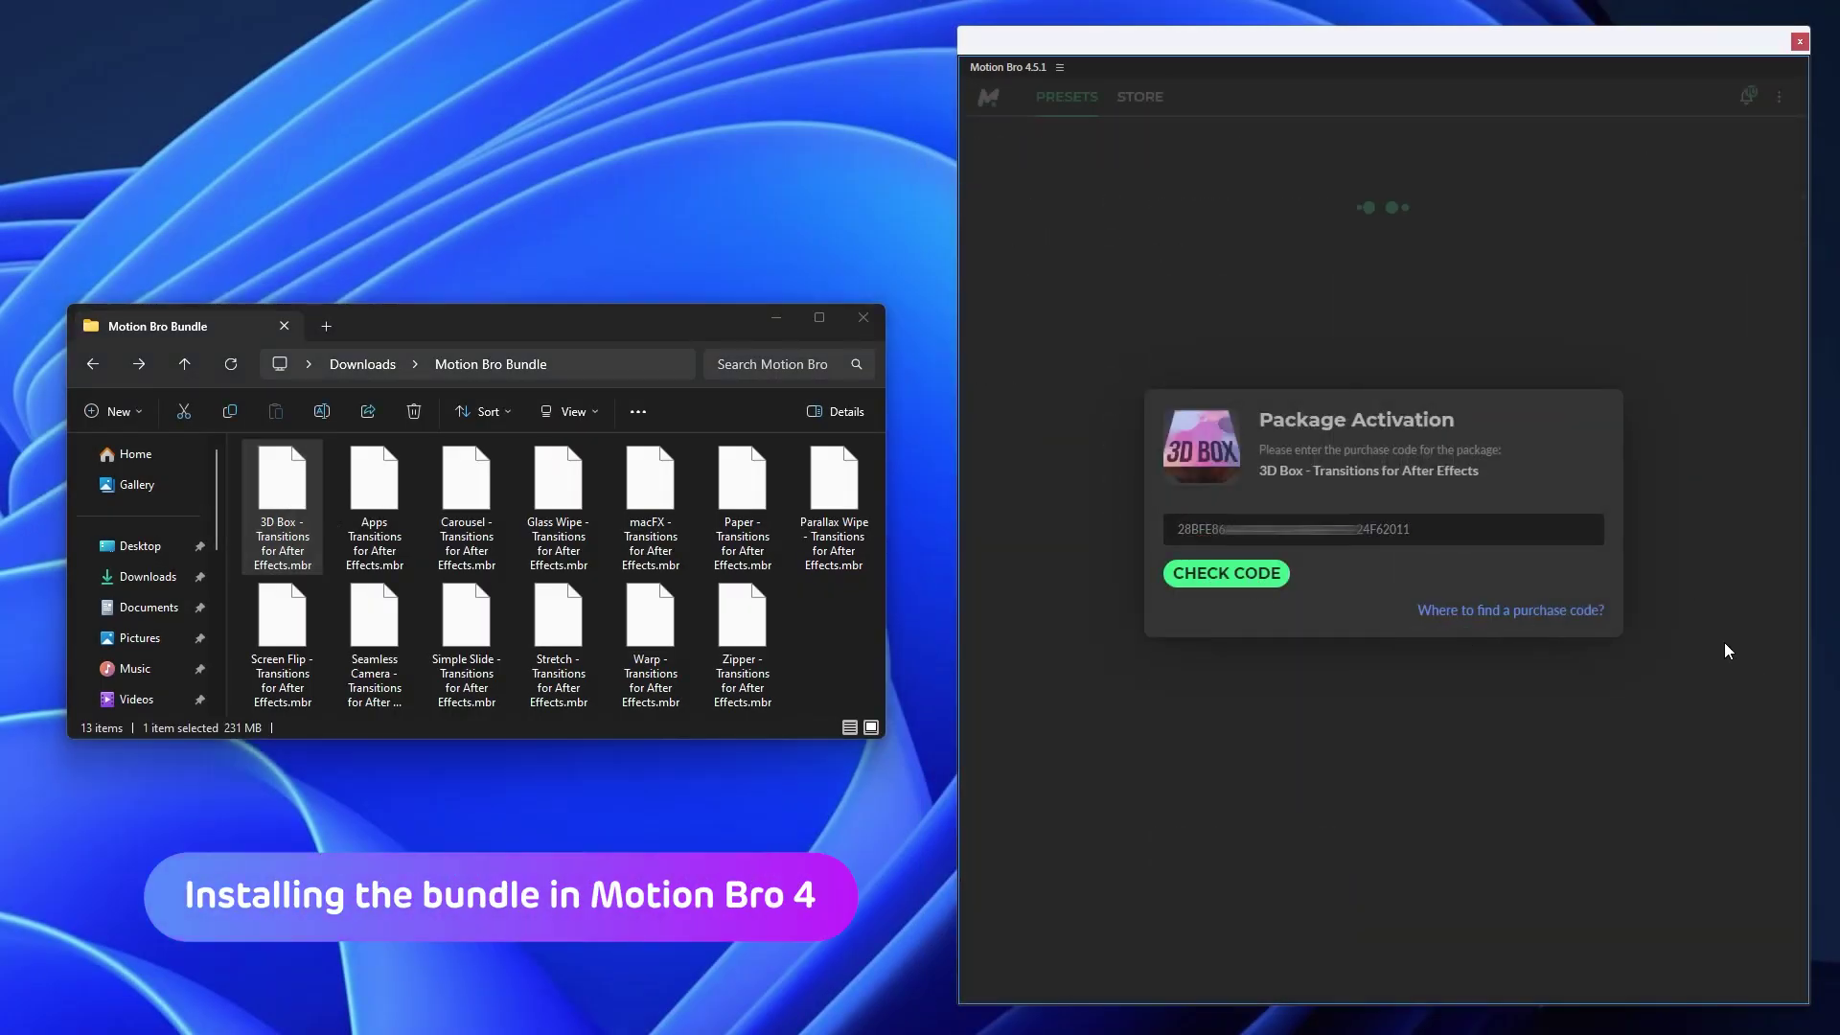
{"action": "left_click_drag", "start_coordinate": [374, 503], "coordinate": [1397, 547]}
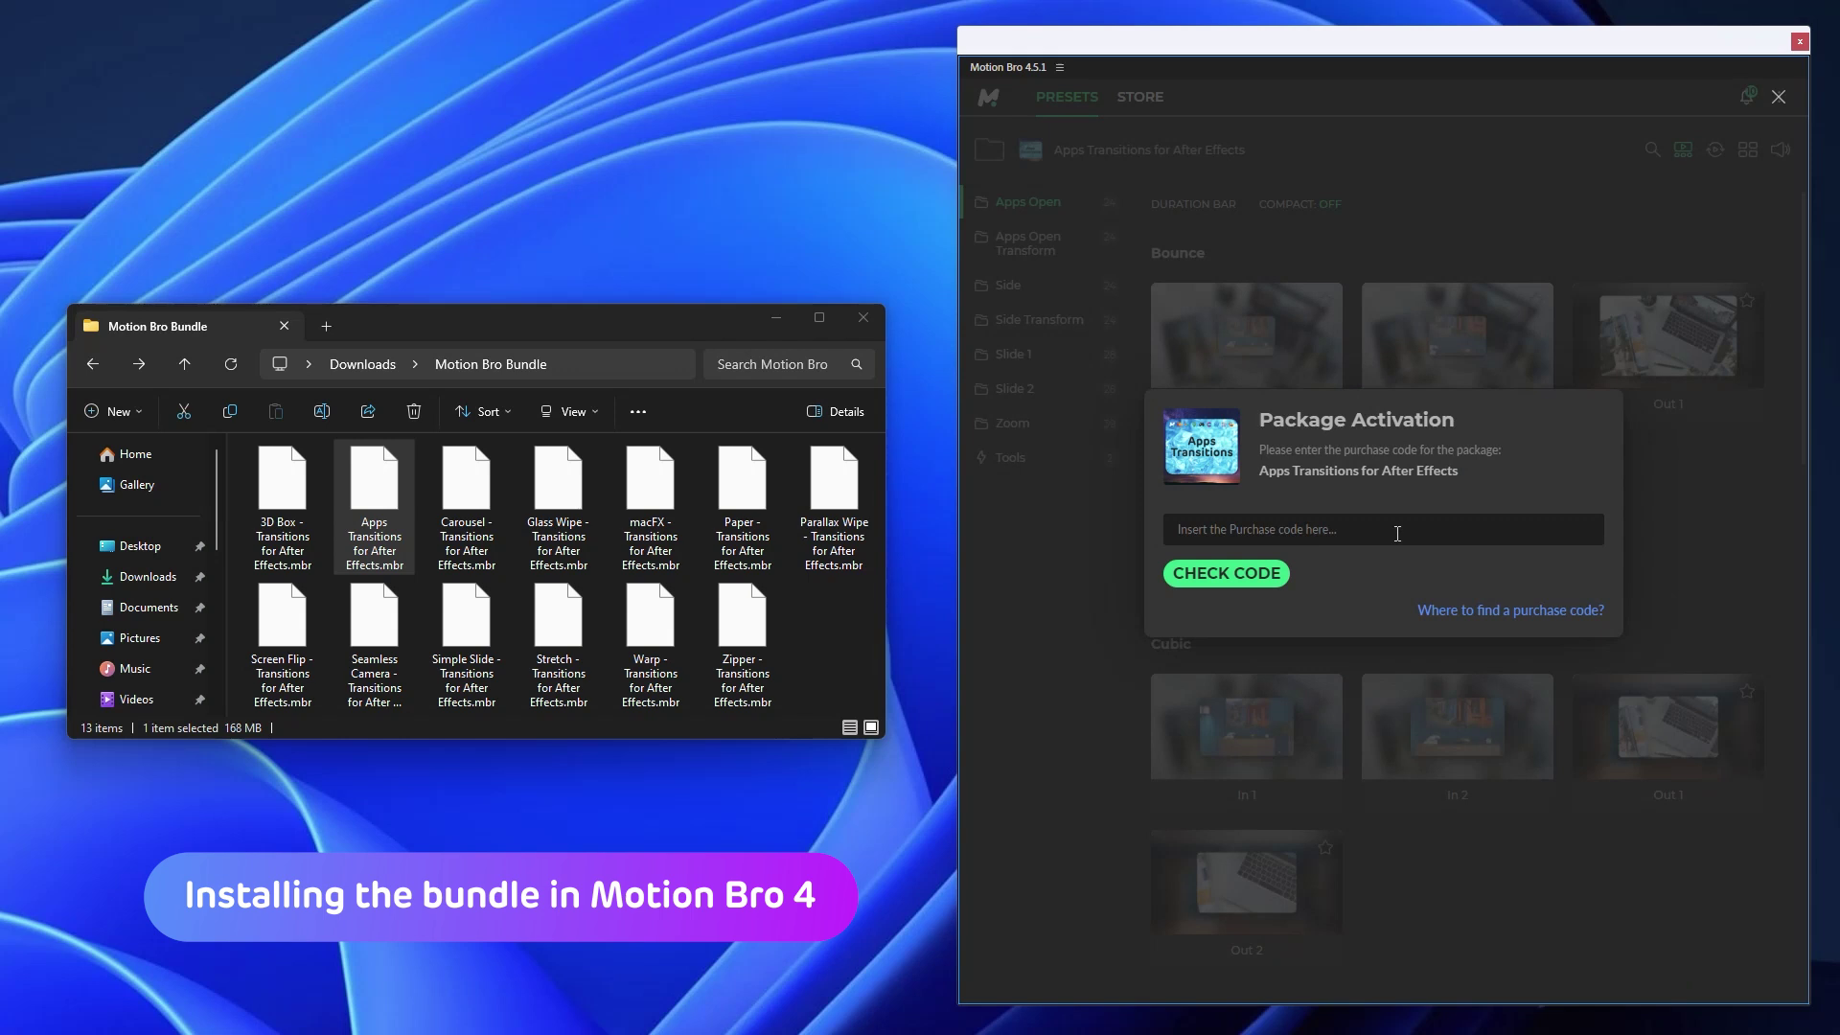
{"action": "key", "text": "ctrl+v"}
{"action": "key", "text": "Return"}
- Install the Carousel and Glass Wipe packs and activate each with the purchase code
{"action": "left_click_drag", "start_coordinate": [484, 492], "coordinate": [1672, 589]}
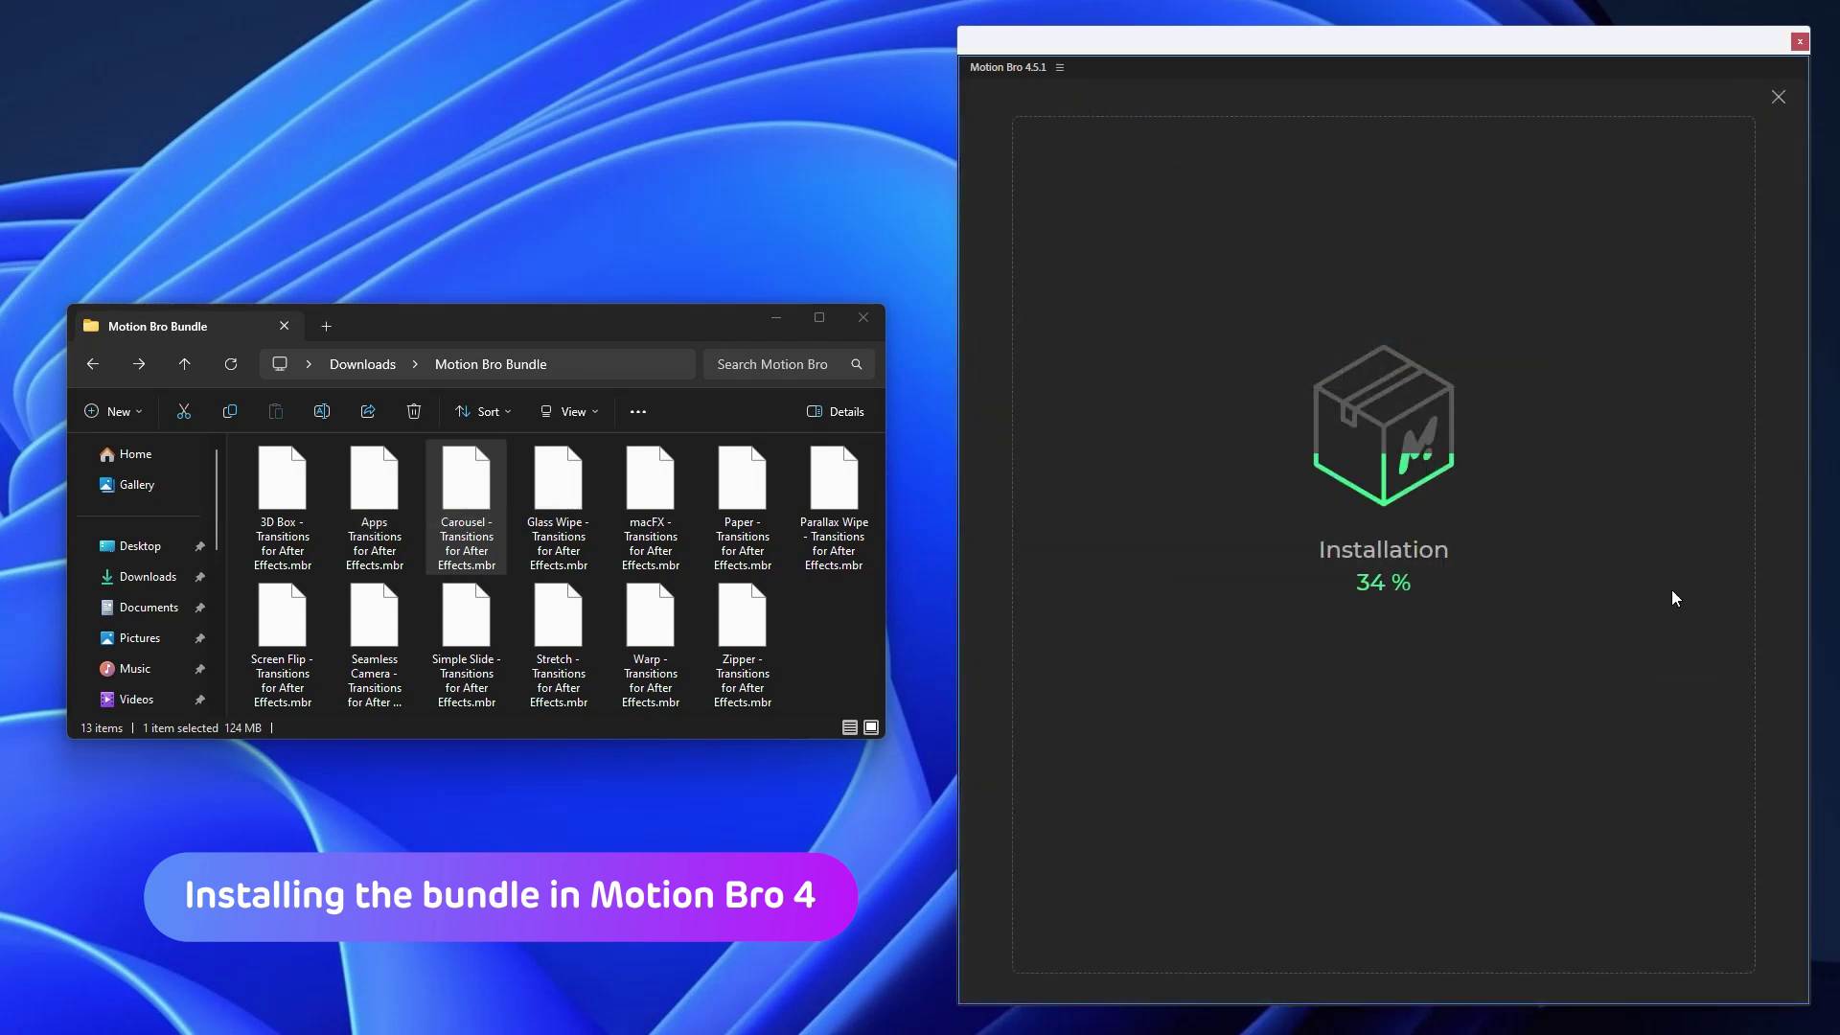
{"action": "right_click", "coordinate": [1355, 529]}
{"action": "left_click", "coordinate": [1388, 641]}
{"action": "key", "text": "Return"}
{"action": "left_click_drag", "start_coordinate": [558, 499], "coordinate": [1476, 522]}
{"action": "key", "text": "ctrl+v"}
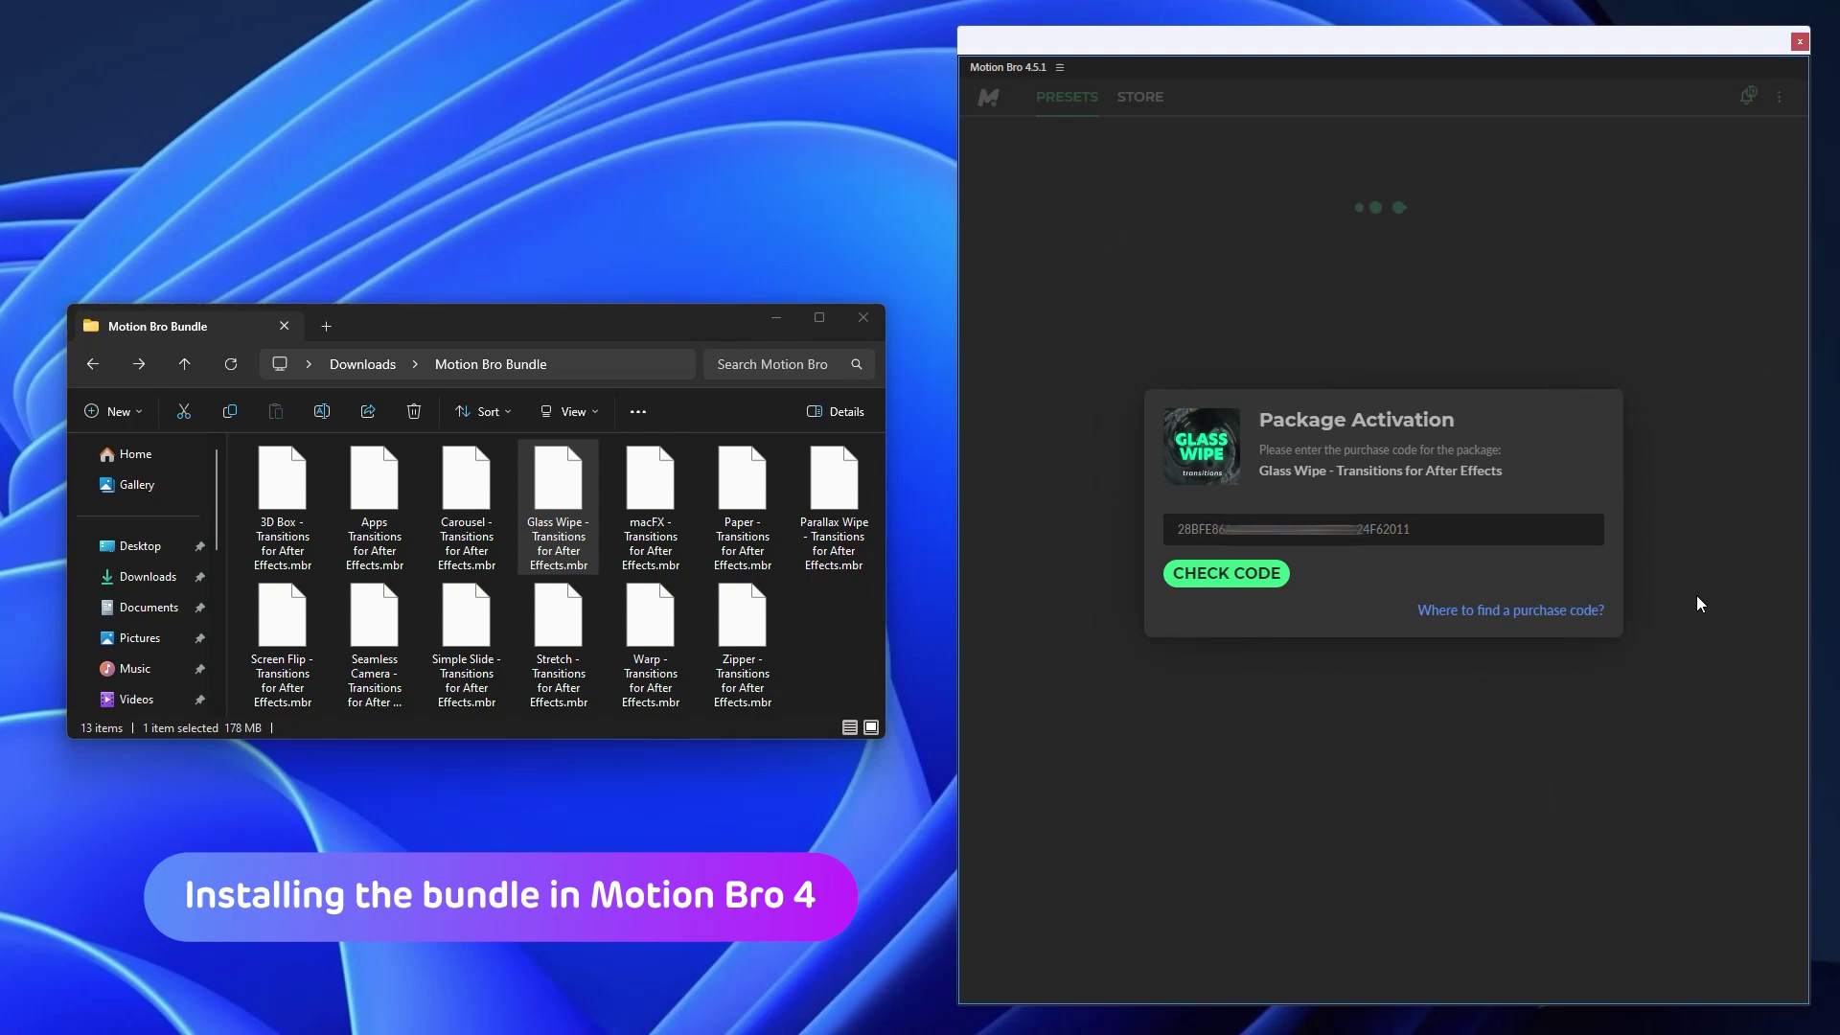
{"action": "key", "text": "Return"}
- Install the macFX pack and expand the 3D and SEAMLESS bundle folders
{"action": "left_click_drag", "start_coordinate": [651, 488], "coordinate": [1660, 572]}
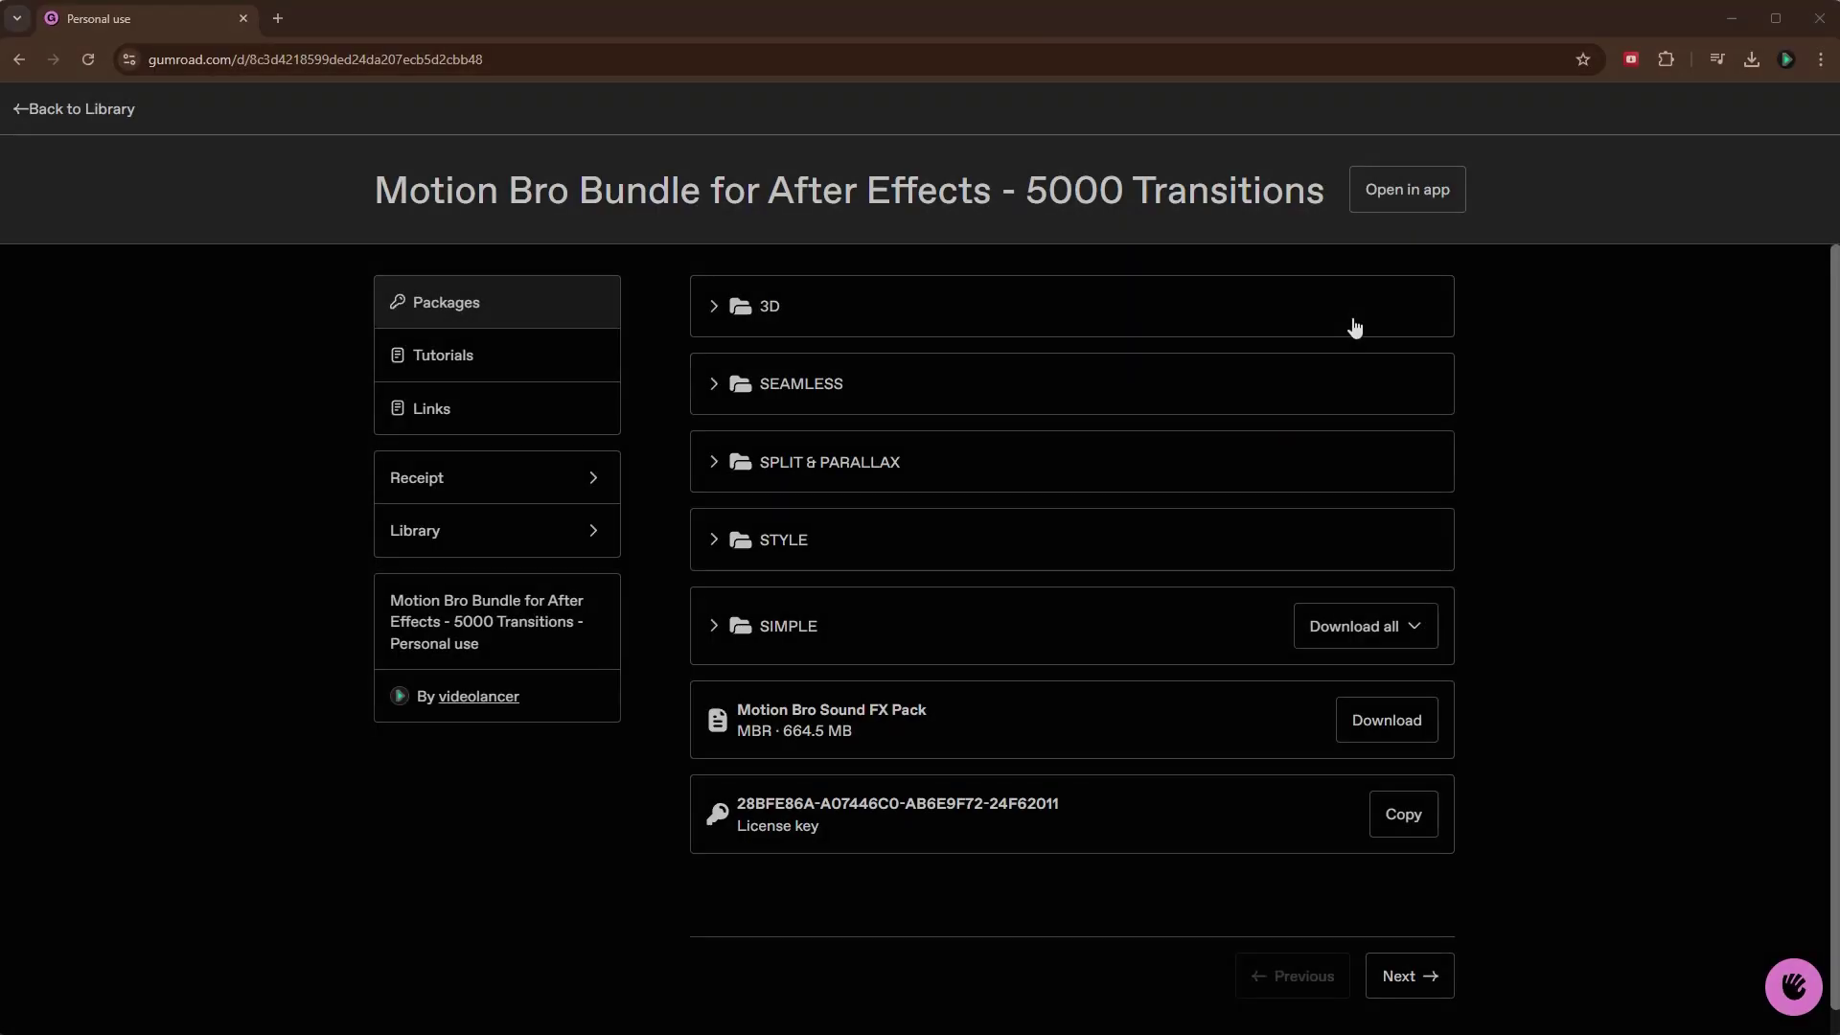
{"action": "left_click", "coordinate": [1351, 325]}
{"action": "scroll", "coordinate": [1596, 462], "scroll_direction": "down", "scroll_amount": 5}
{"action": "left_click", "coordinate": [1385, 431]}
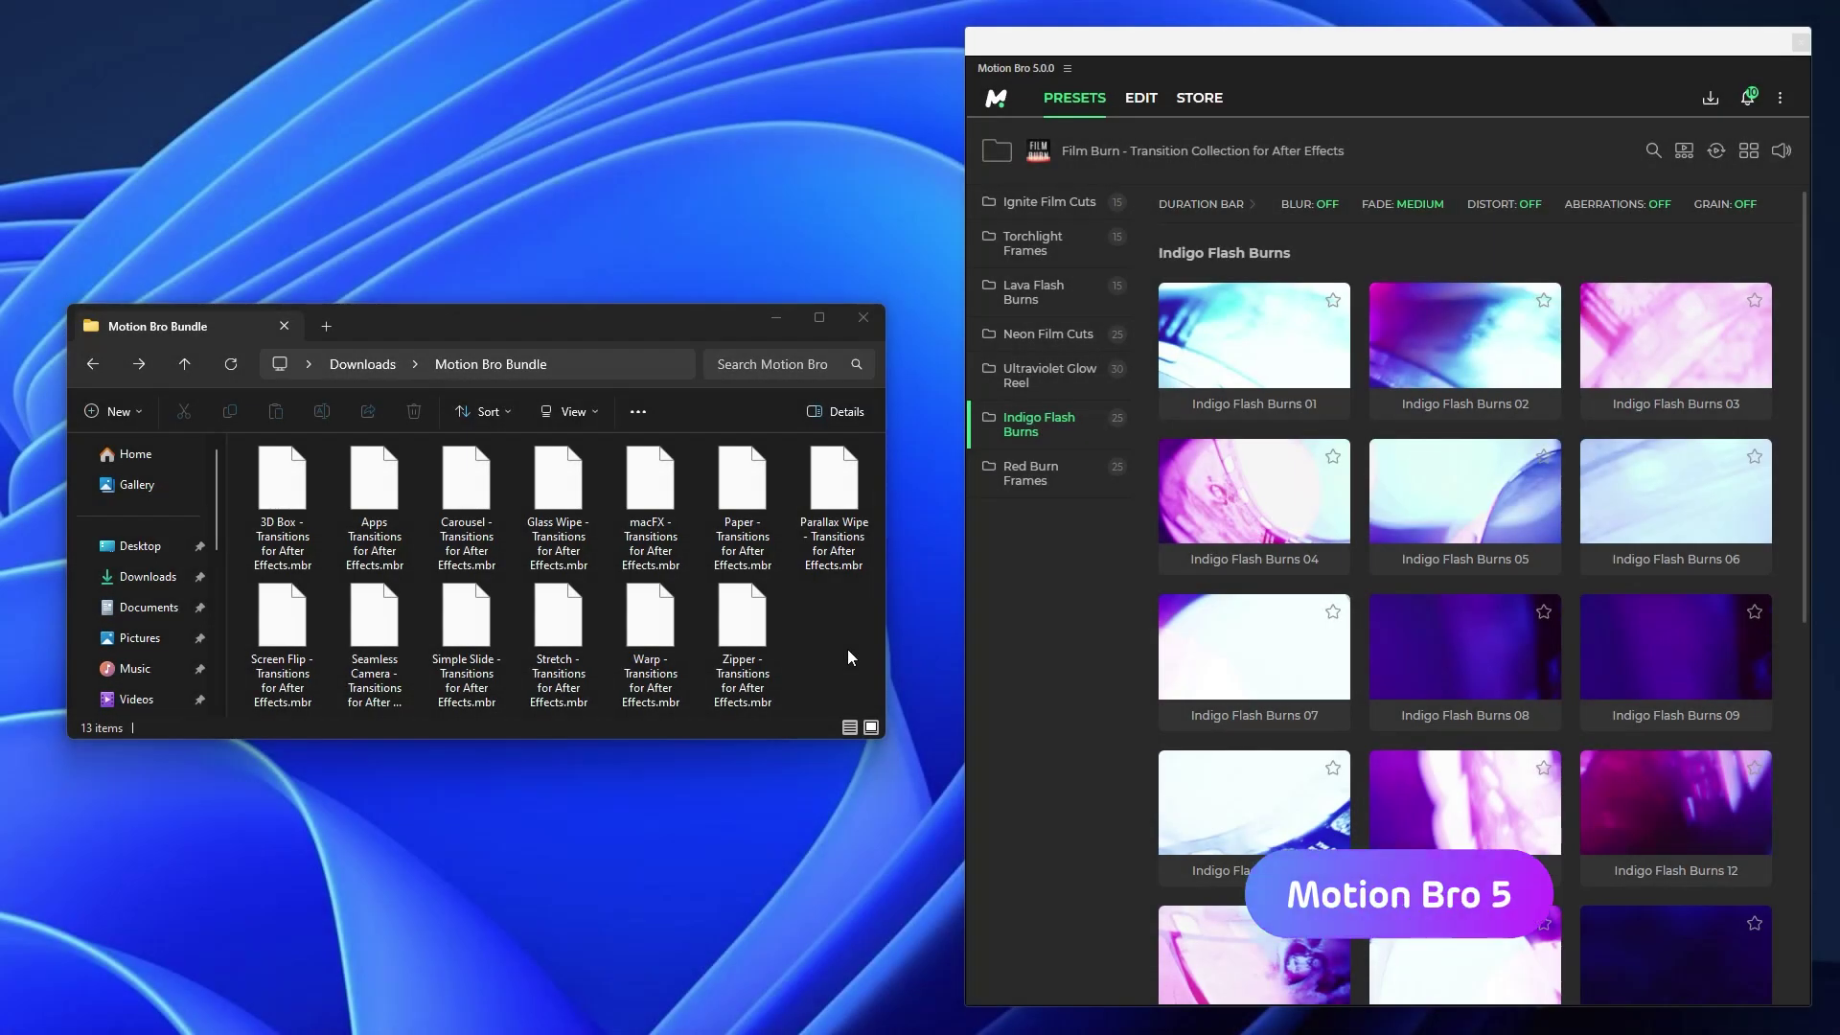
- Drag all 13 .mbr pack files into Motion Bro 5 and activate them with one pasted purchase code
{"action": "left_click_drag", "start_coordinate": [848, 650], "coordinate": [284, 497]}
{"action": "left_click_drag", "start_coordinate": [1332, 593], "coordinate": [1467, 594]}
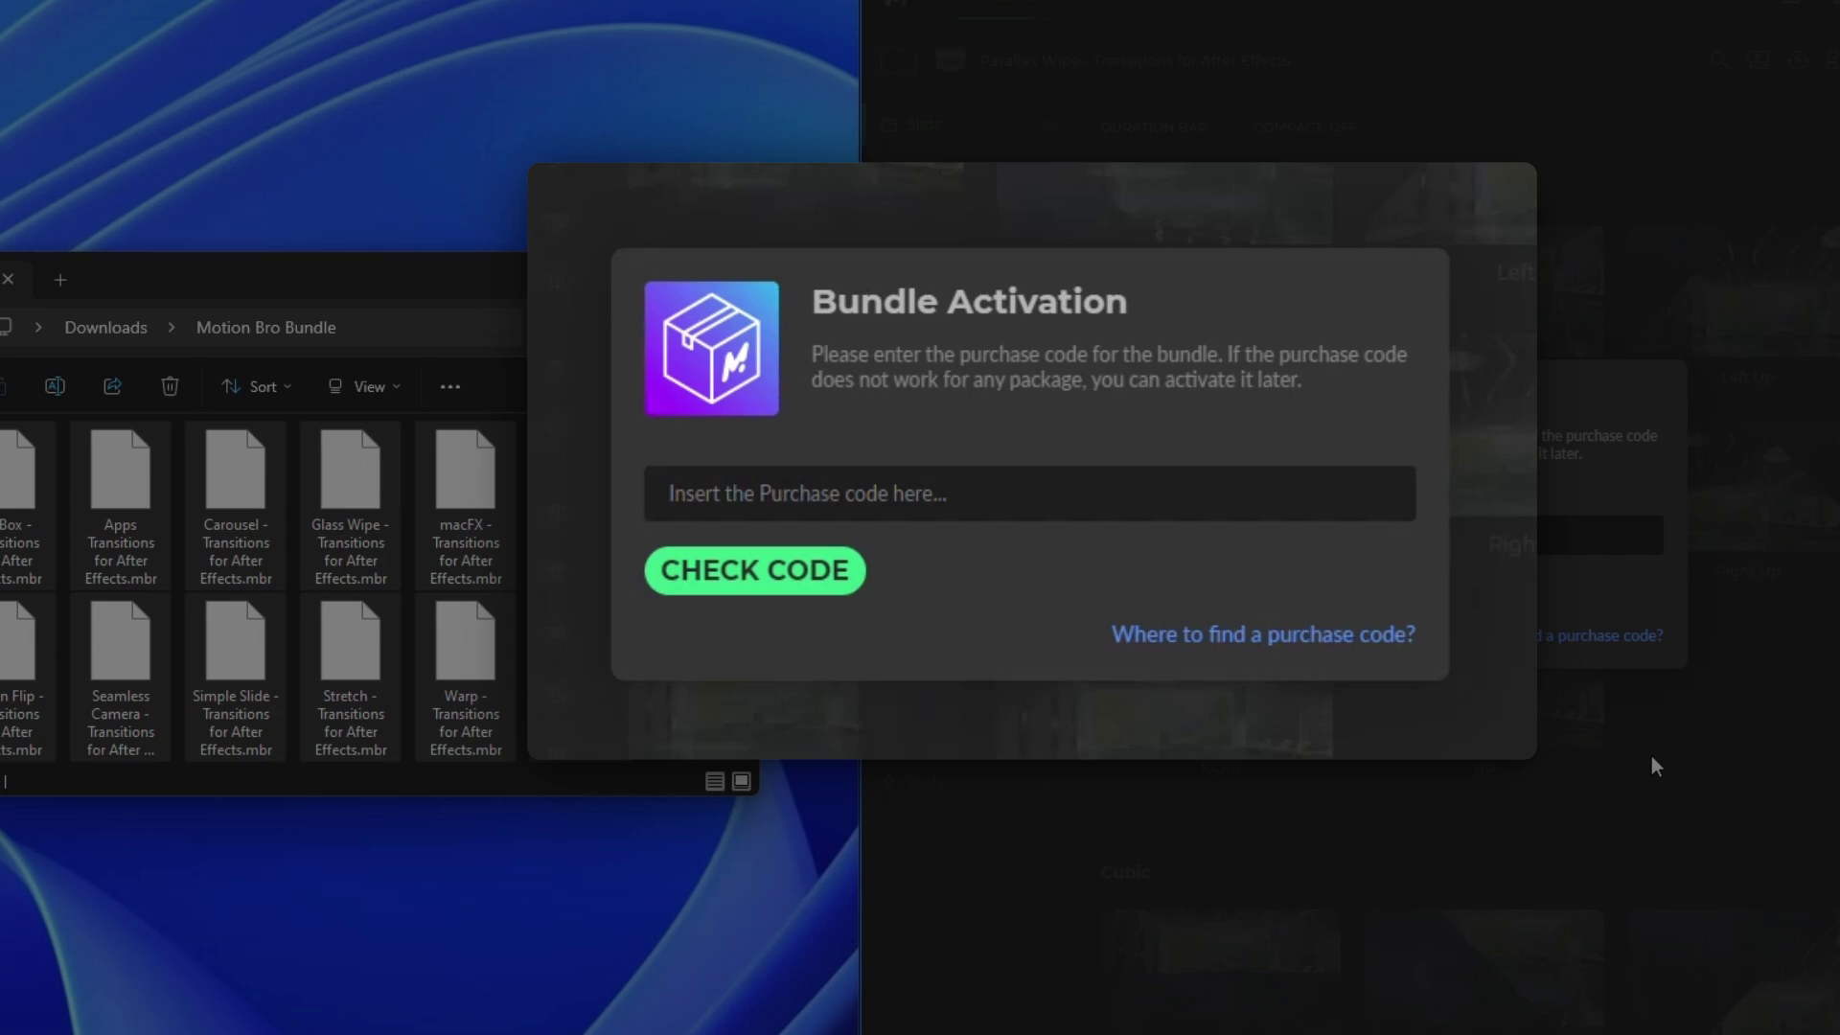
{"action": "right_click", "coordinate": [1036, 506]}
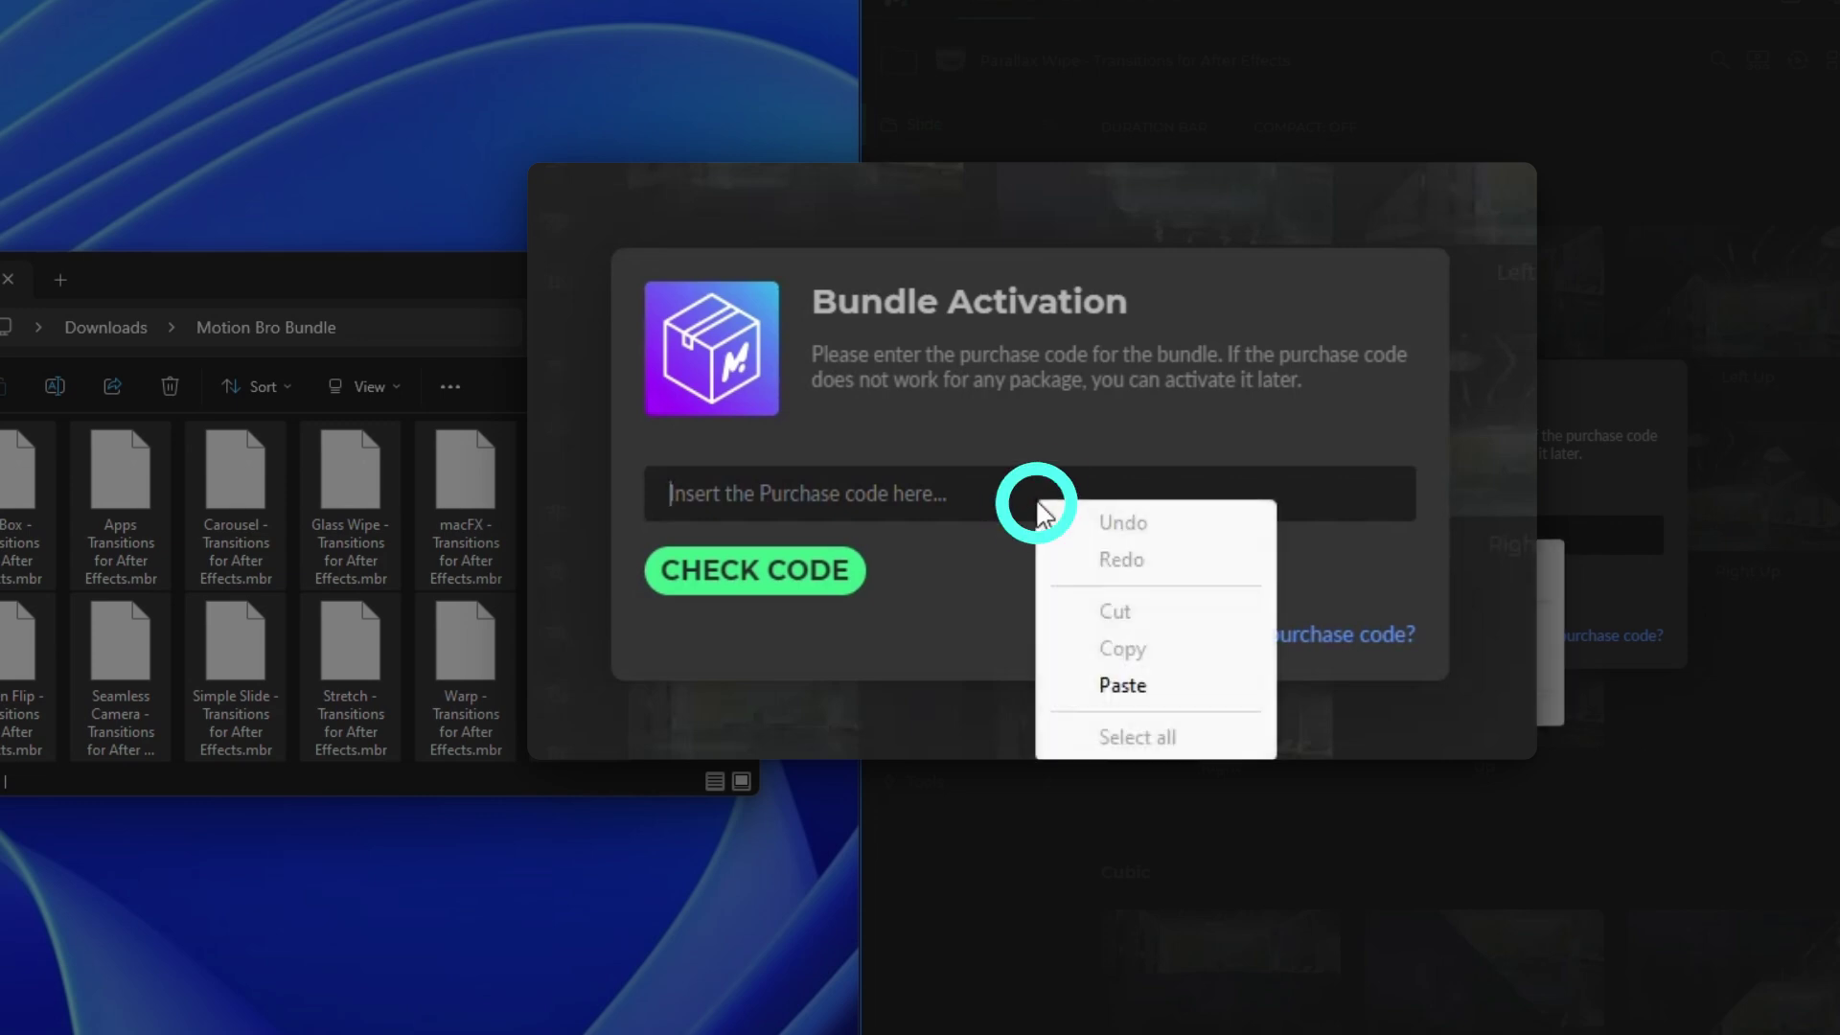
{"action": "left_click", "coordinate": [1125, 686]}
{"action": "left_click", "coordinate": [821, 575]}
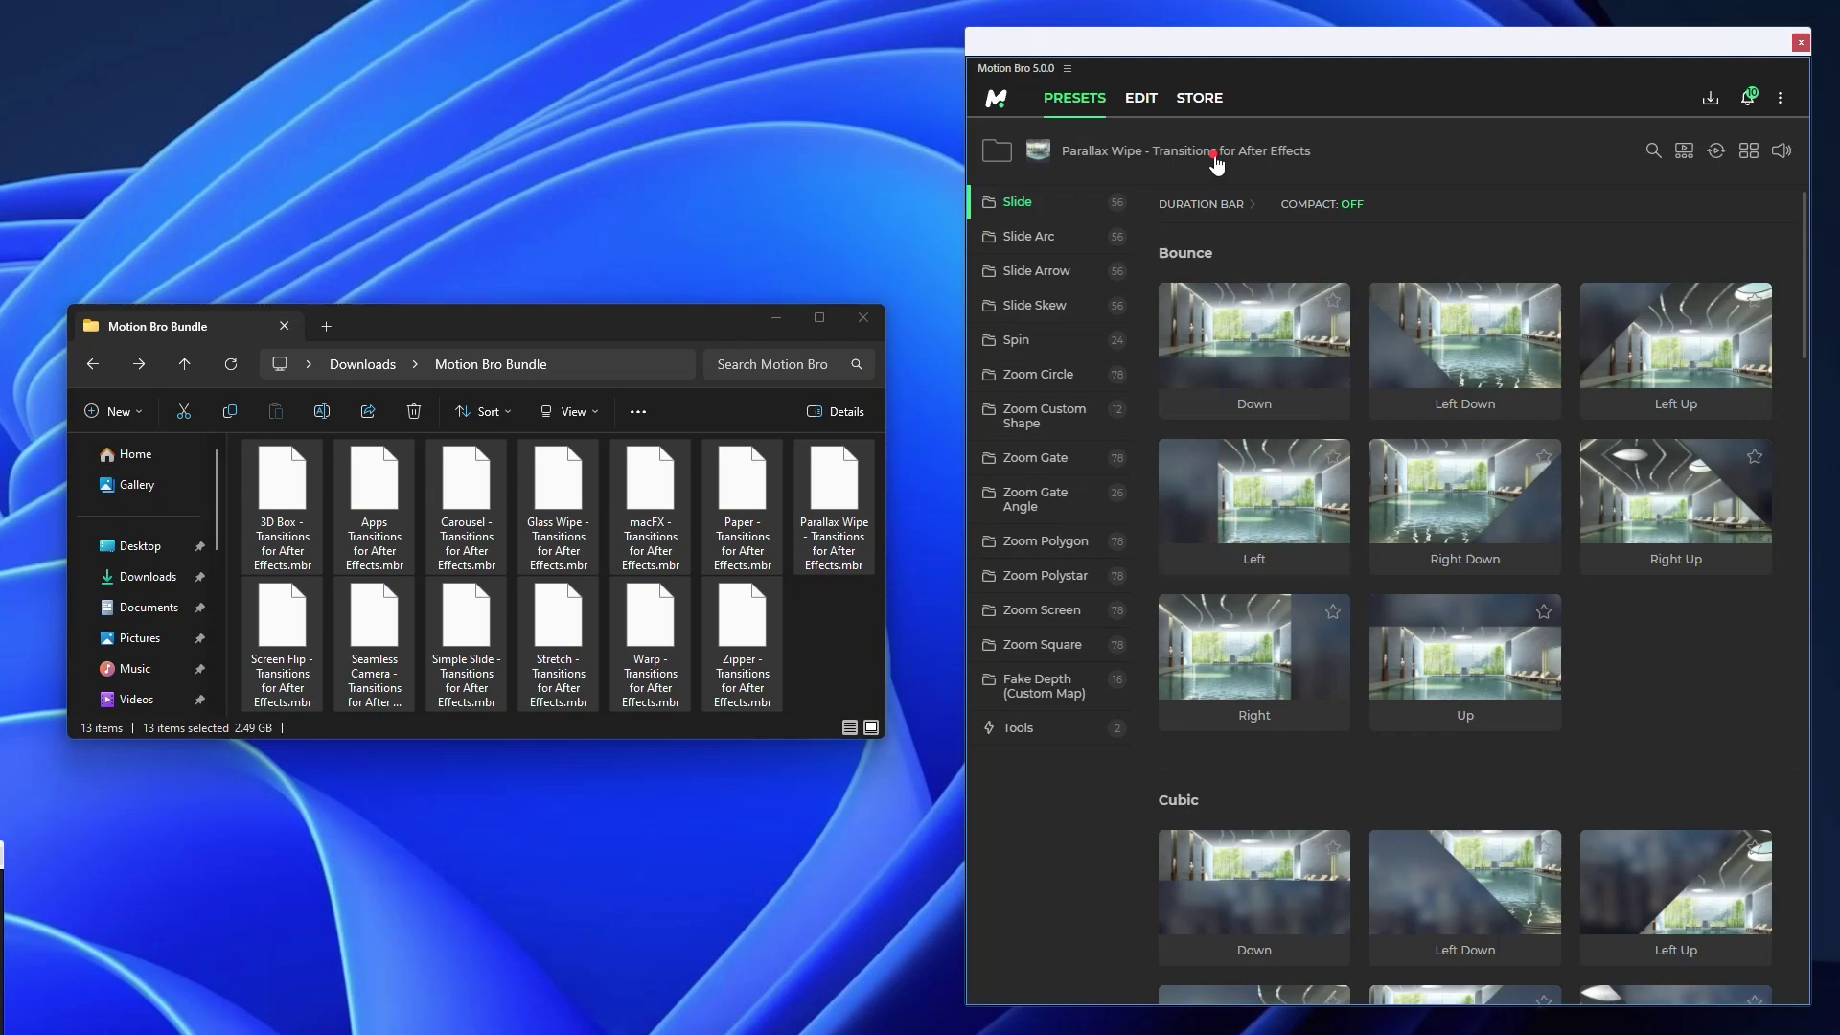
{"action": "left_click", "coordinate": [1213, 154]}
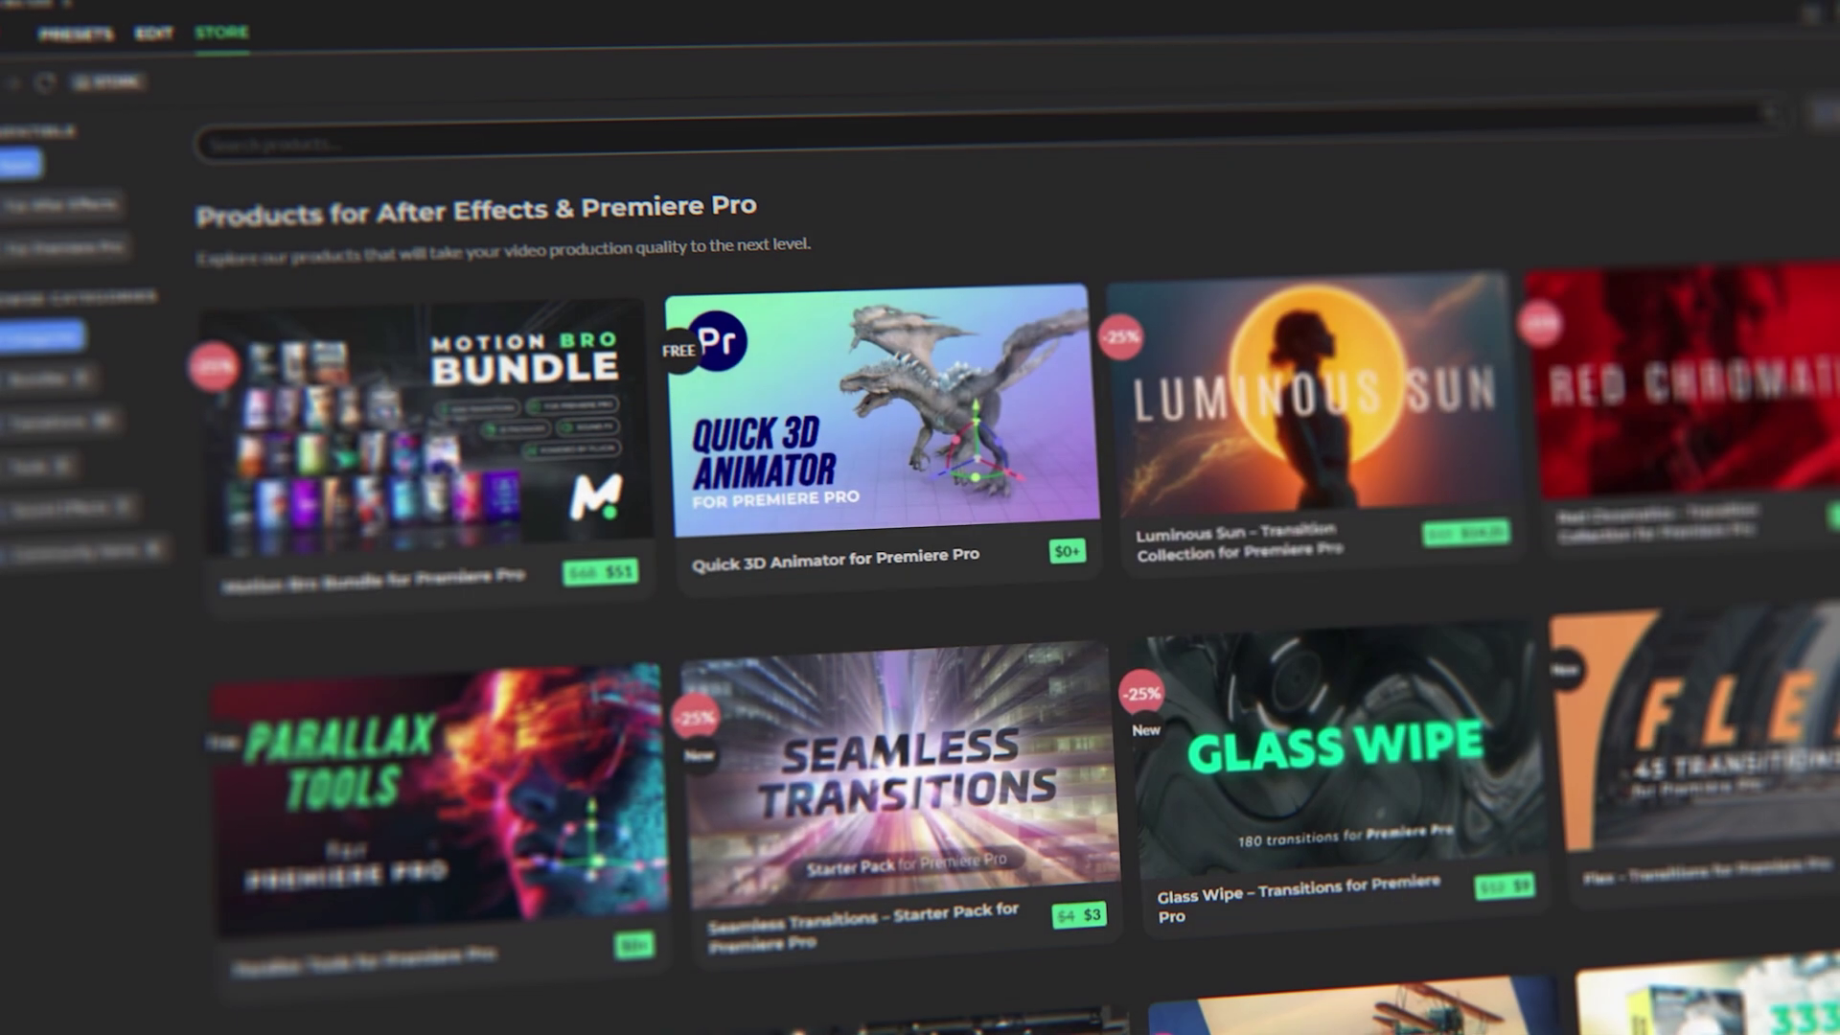